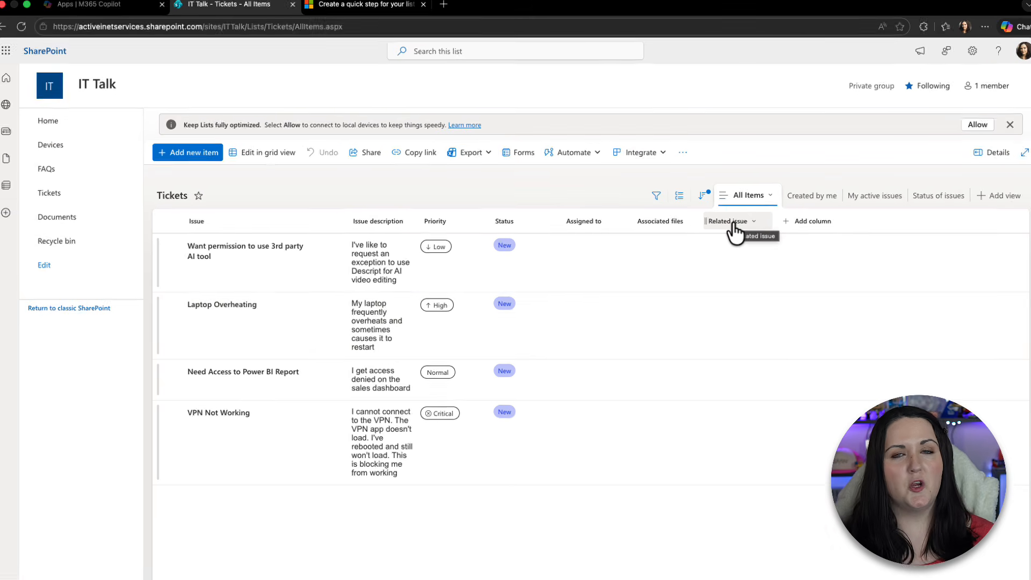
Step: Start a new quick step for the Tickets list that starts a Teams chat with the Assigned to person
{"action": "left_click", "coordinate": [588, 156]}
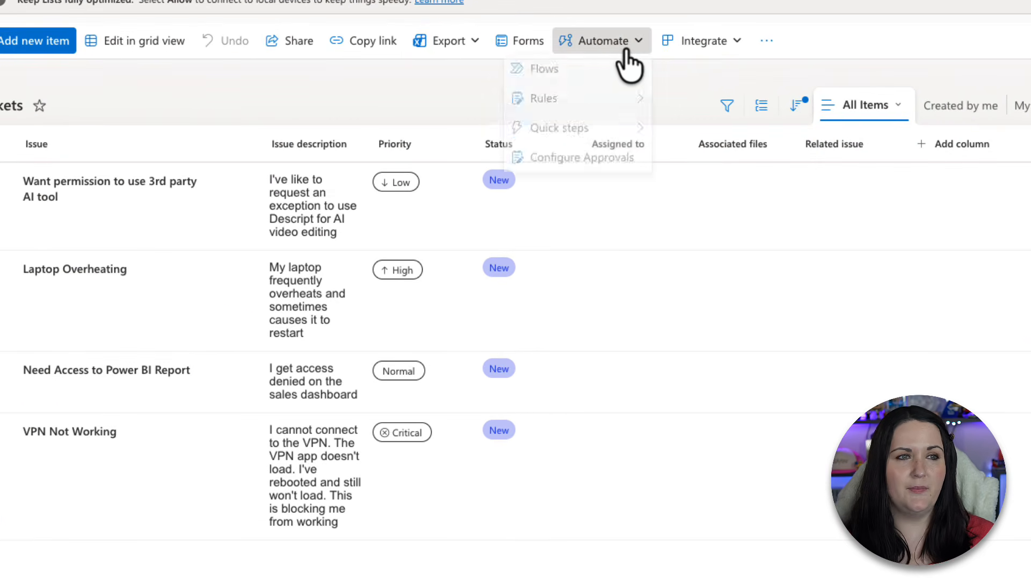
{"action": "mouse_move", "coordinate": [622, 133]}
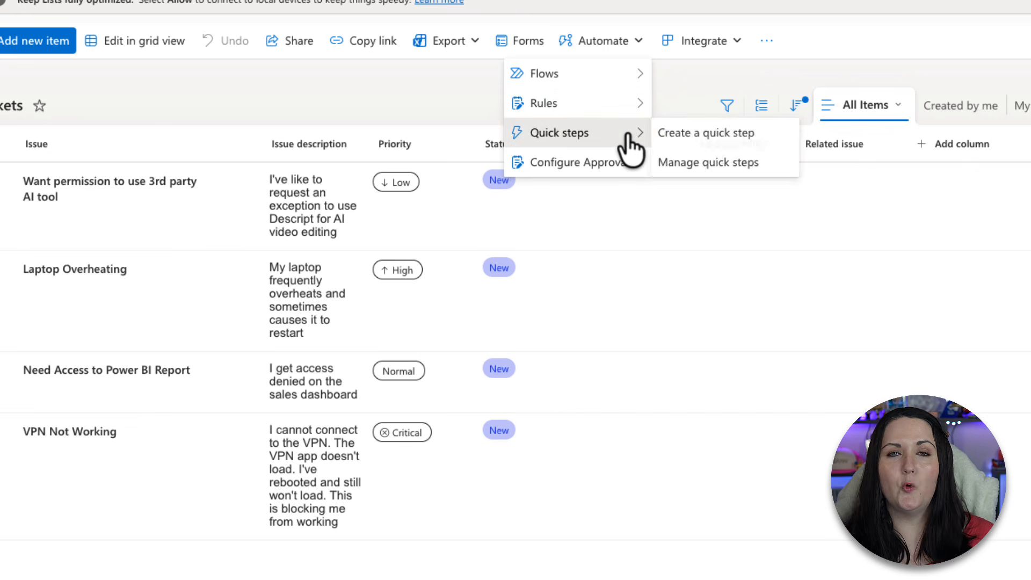
{"action": "left_click", "coordinate": [760, 139]}
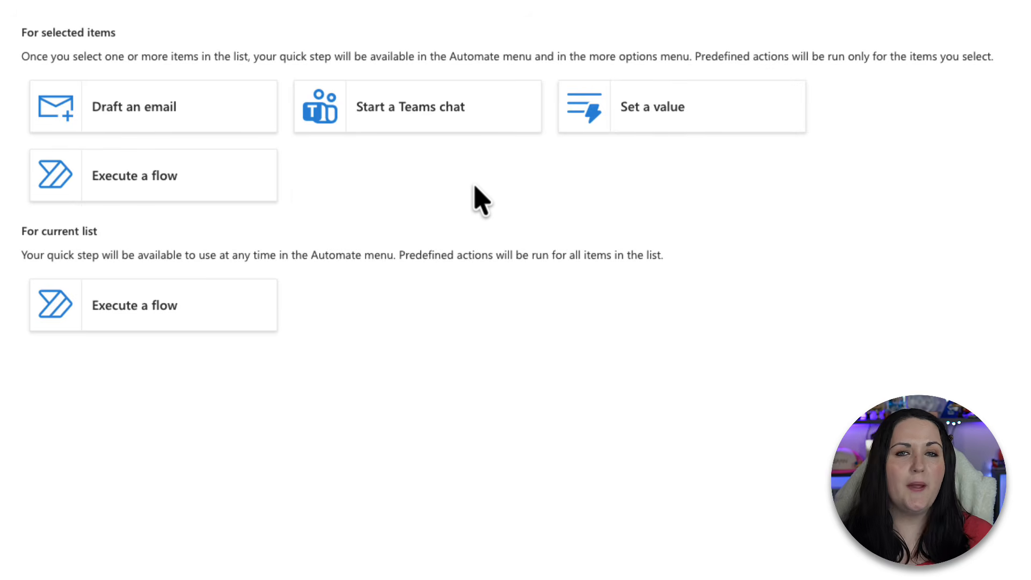
{"action": "left_click", "coordinate": [466, 124]}
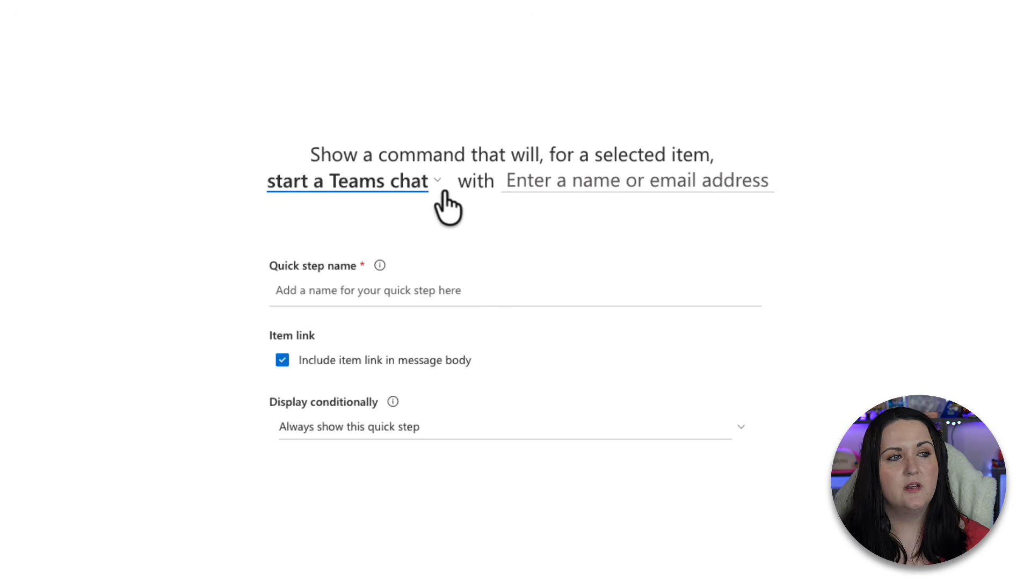
{"action": "left_click", "coordinate": [615, 181]}
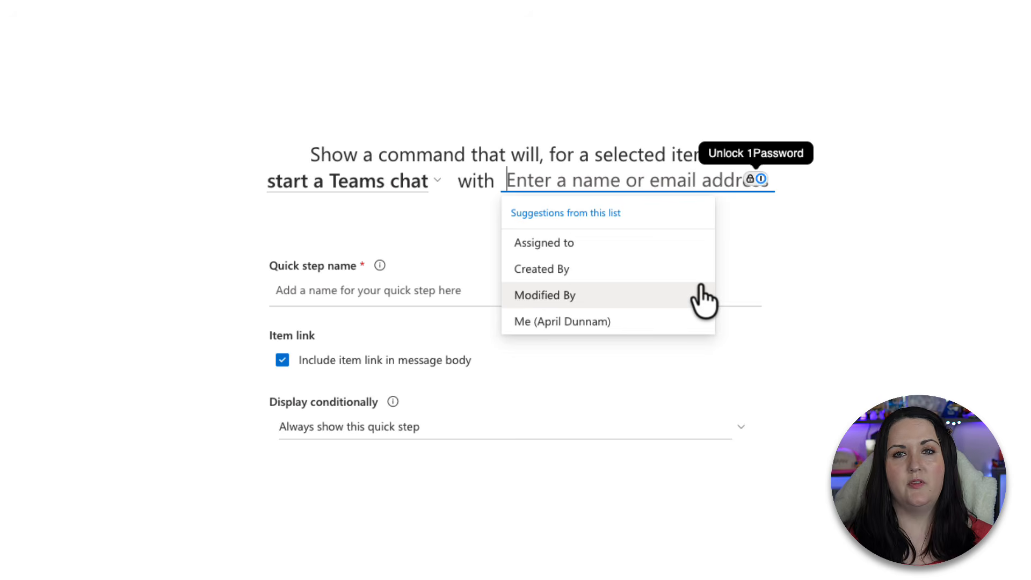
{"action": "left_click", "coordinate": [695, 249]}
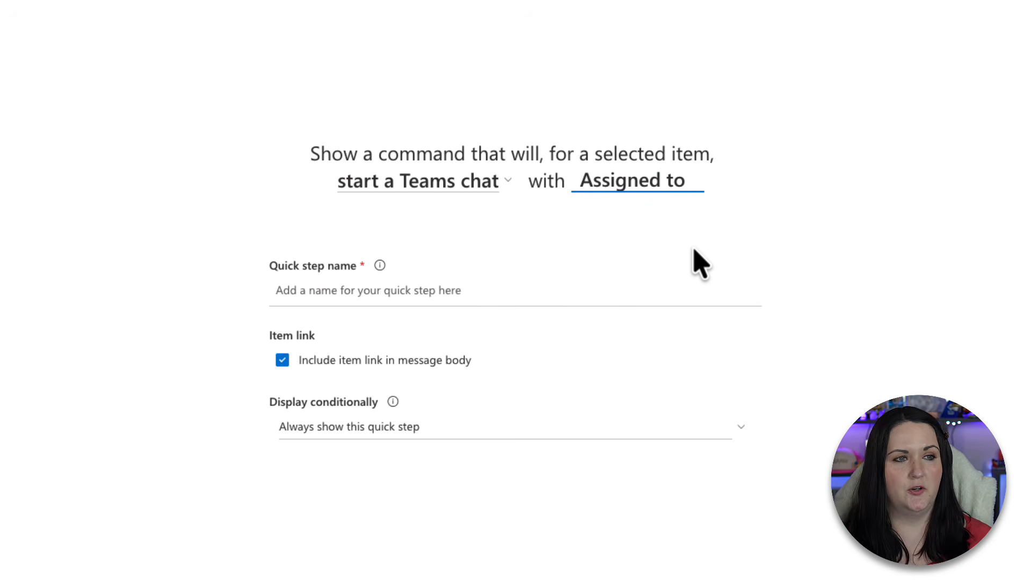
Step: Name the quick step "Start Escalation"
{"action": "left_click", "coordinate": [530, 297]}
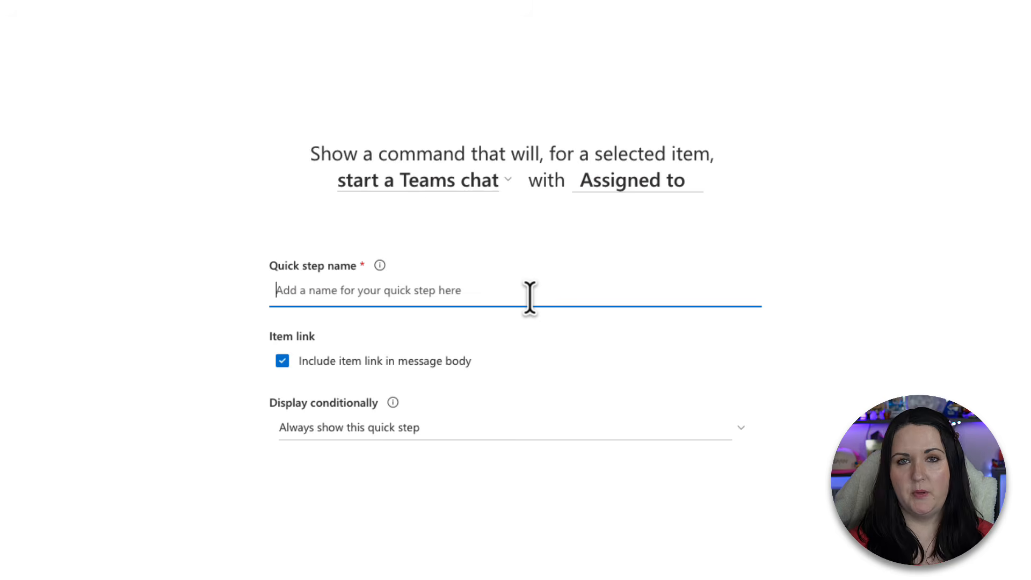
{"action": "type", "text": "Start"}
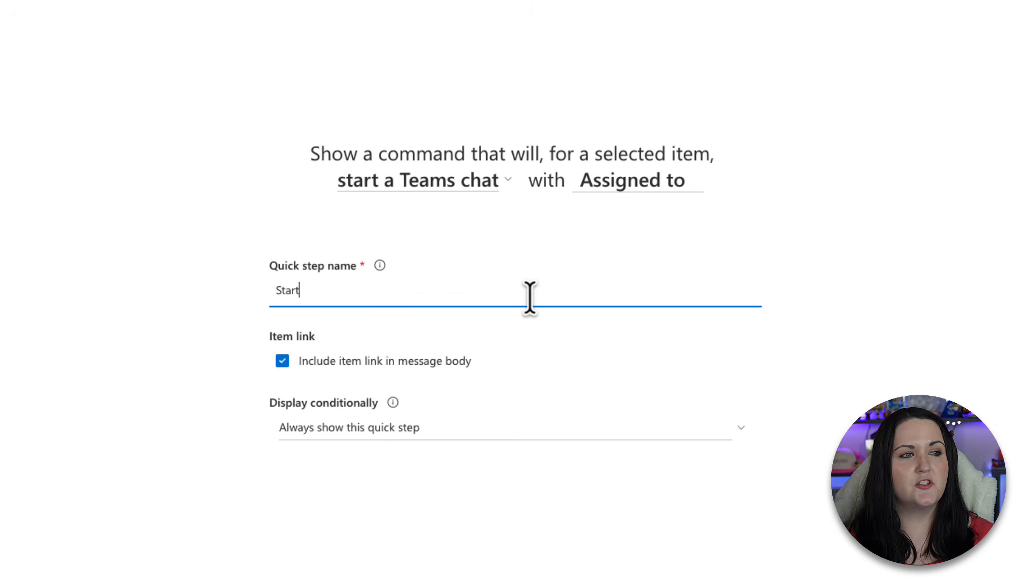
{"action": "type", "text": " Escalation"}
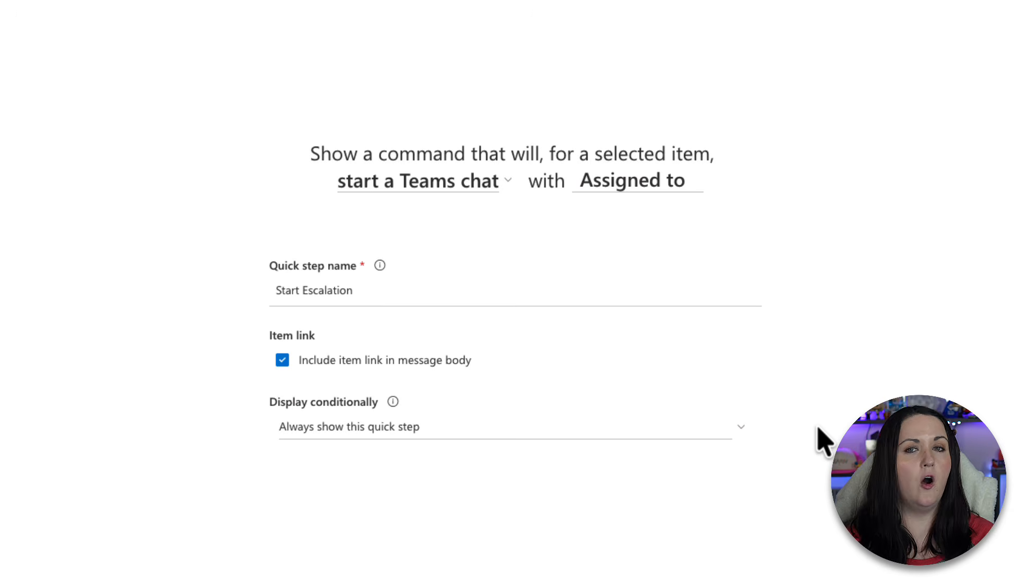
Step: Show the quick step only if Priority is Critical, create it and close the quick steps dialog
{"action": "left_click", "coordinate": [743, 430]}
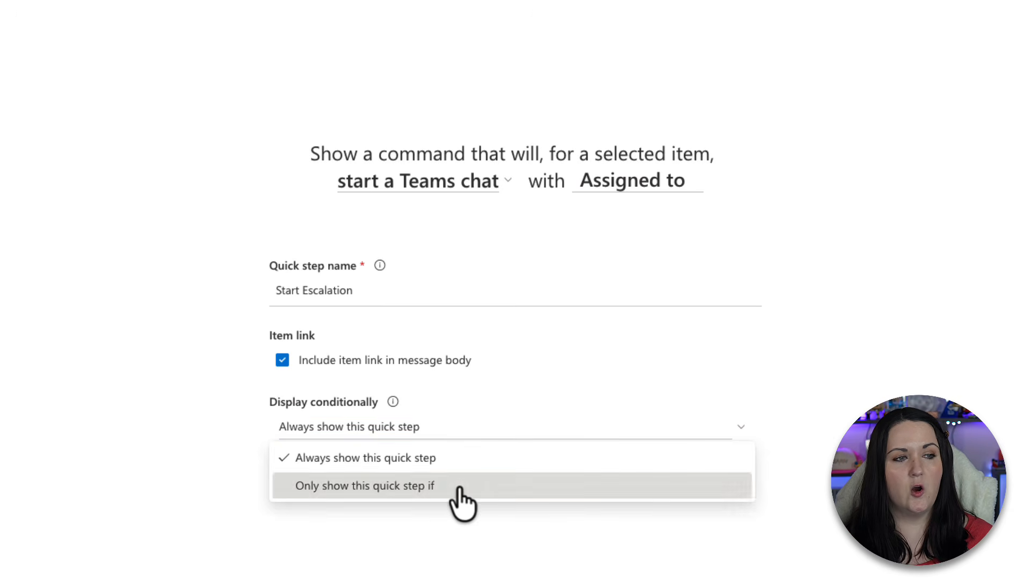
{"action": "left_click", "coordinate": [462, 488]}
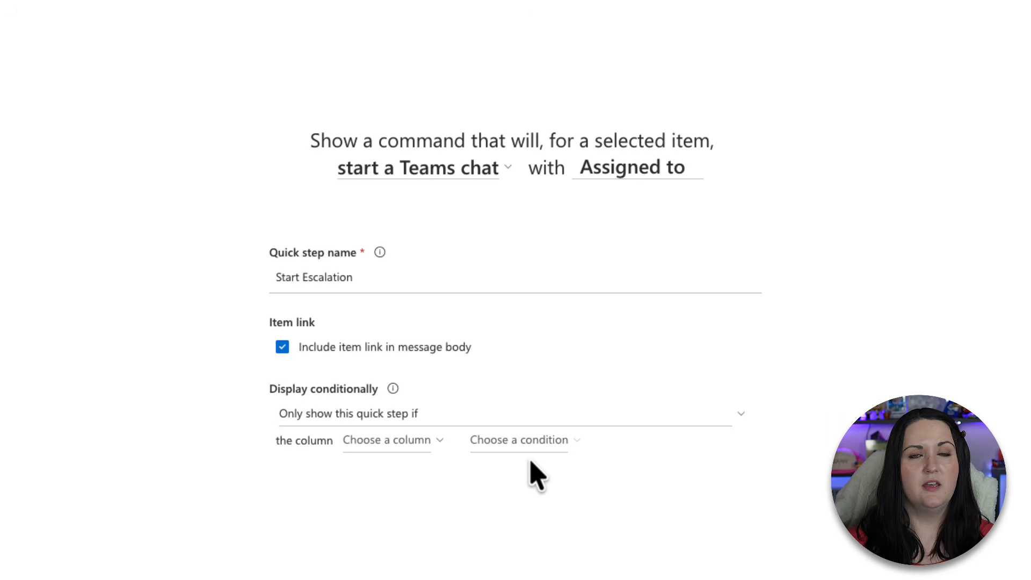
{"action": "left_click", "coordinate": [400, 440]}
{"action": "left_click", "coordinate": [395, 469]}
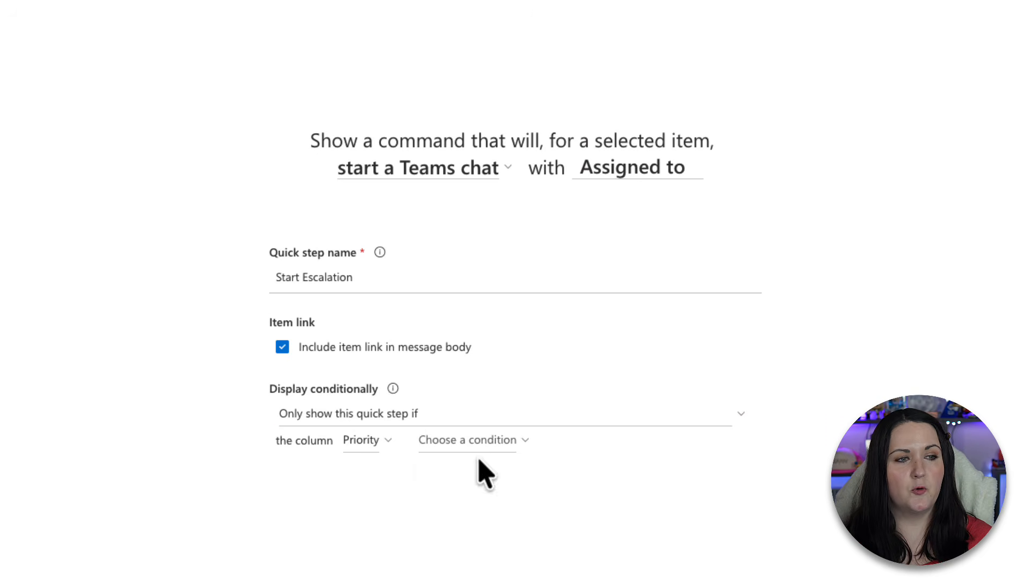
{"action": "left_click", "coordinate": [484, 441]}
{"action": "left_click", "coordinate": [488, 471]}
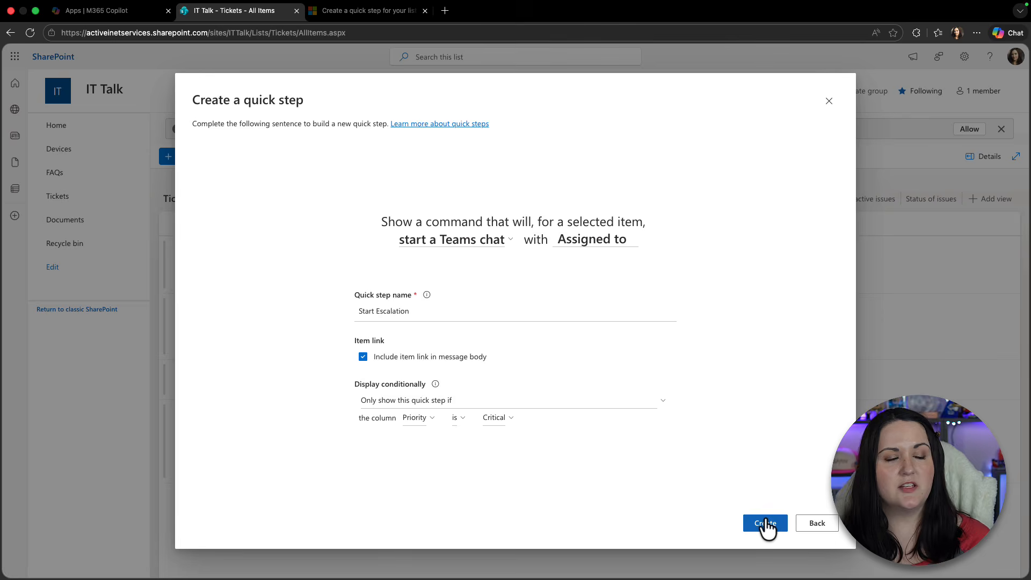
{"action": "left_click", "coordinate": [765, 526]}
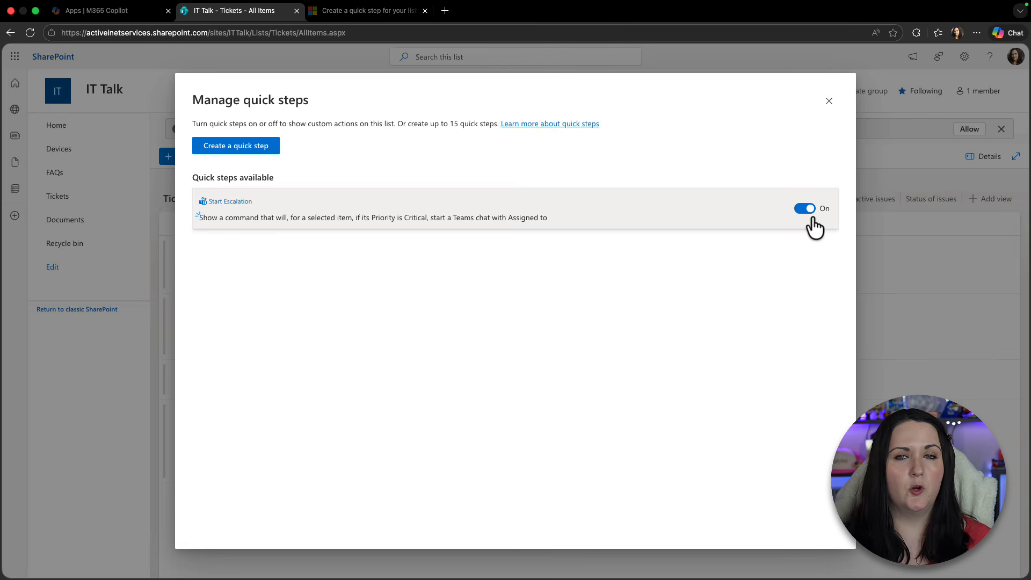
{"action": "key", "text": "Escape"}
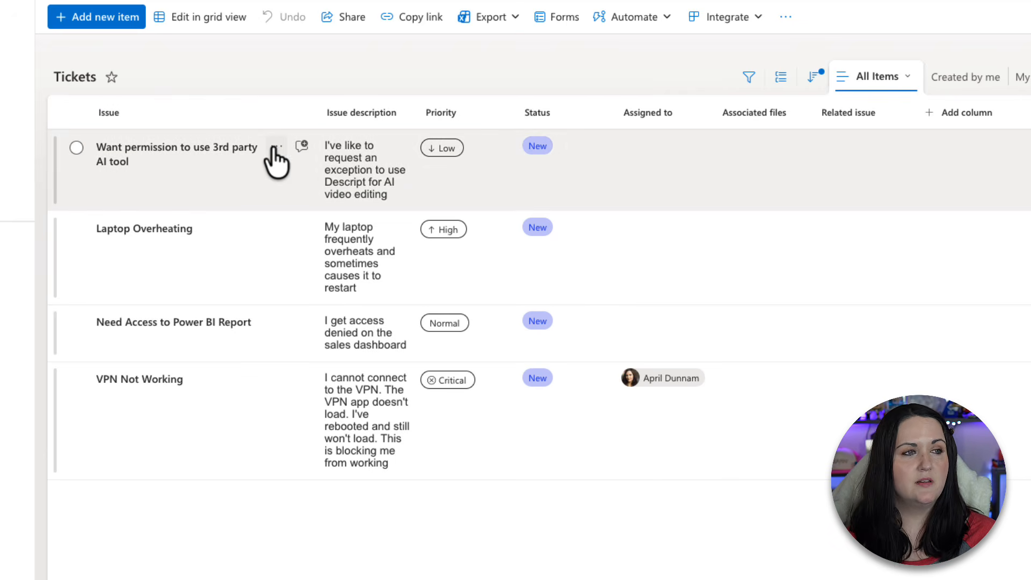
Step: Examine the automation options offered for the "Want permission to use 3rd party AI tool" ticket
{"action": "left_click", "coordinate": [275, 148]}
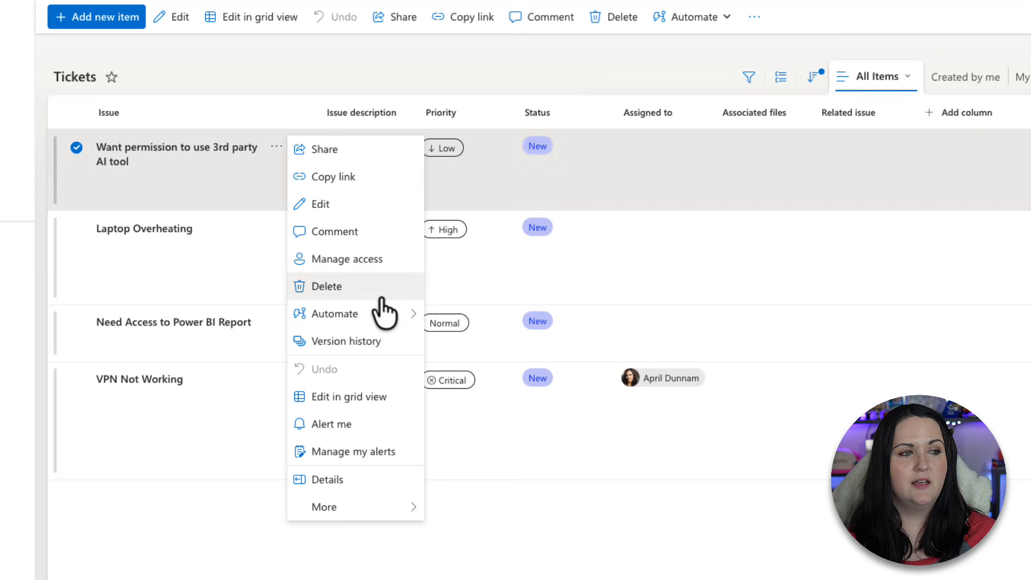
{"action": "mouse_move", "coordinate": [375, 313]}
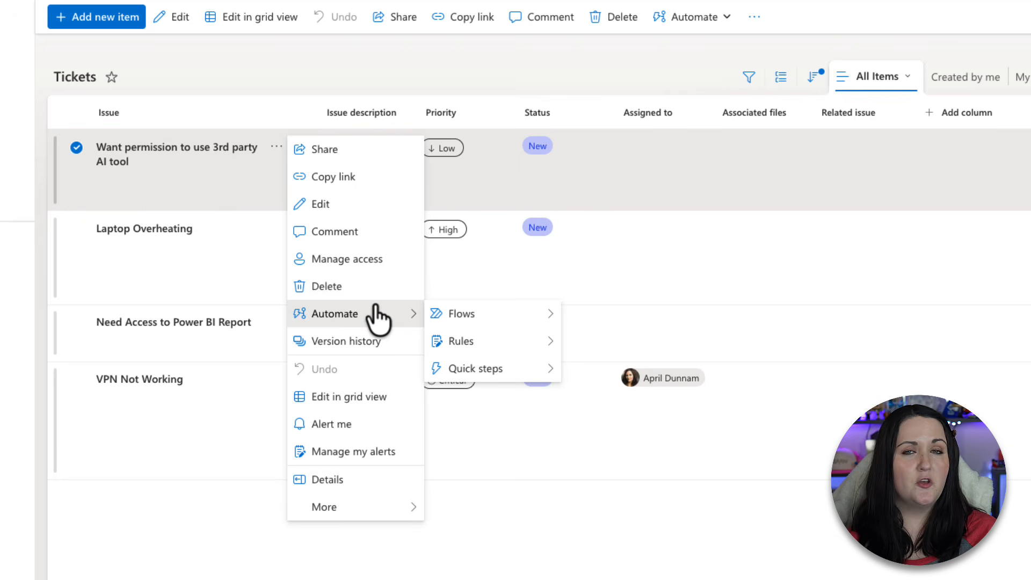
{"action": "left_click", "coordinate": [211, 489]}
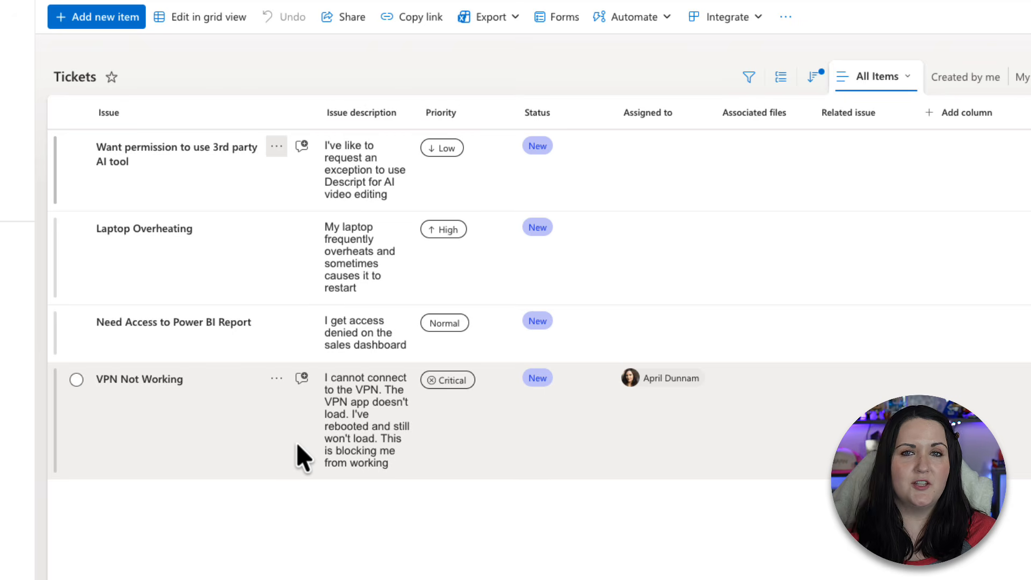
Step: Run the Start Escalation quick step on the "VPN Not Working" ticket and open the chat in the Teams web app
{"action": "left_click", "coordinate": [275, 382]}
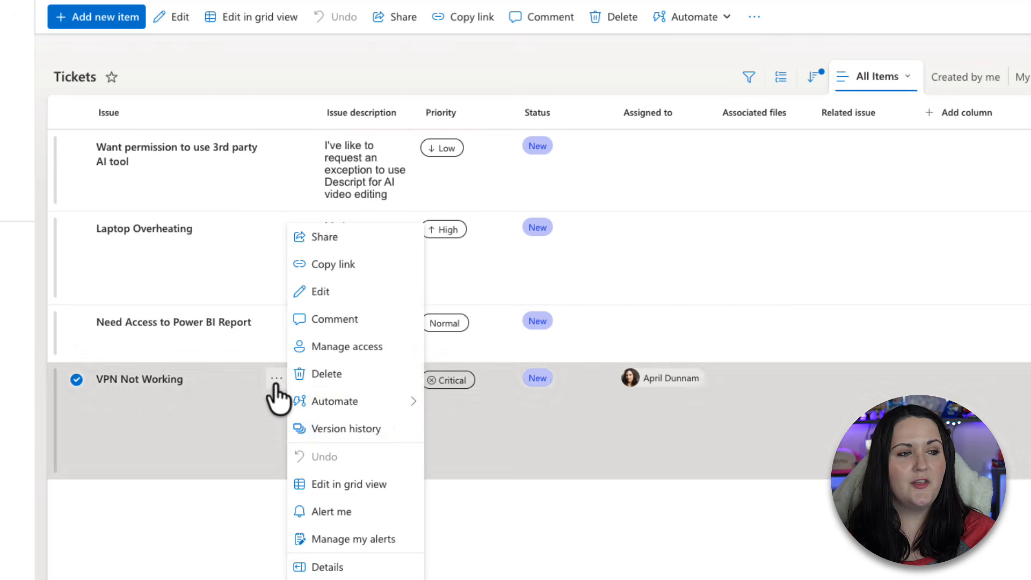
{"action": "mouse_move", "coordinate": [400, 410]}
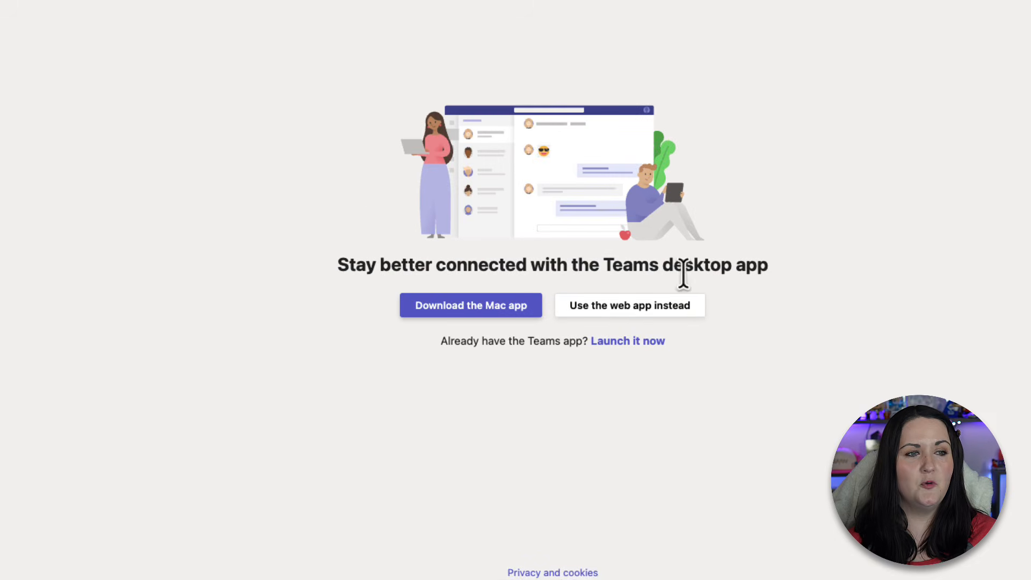
{"action": "left_click", "coordinate": [665, 304]}
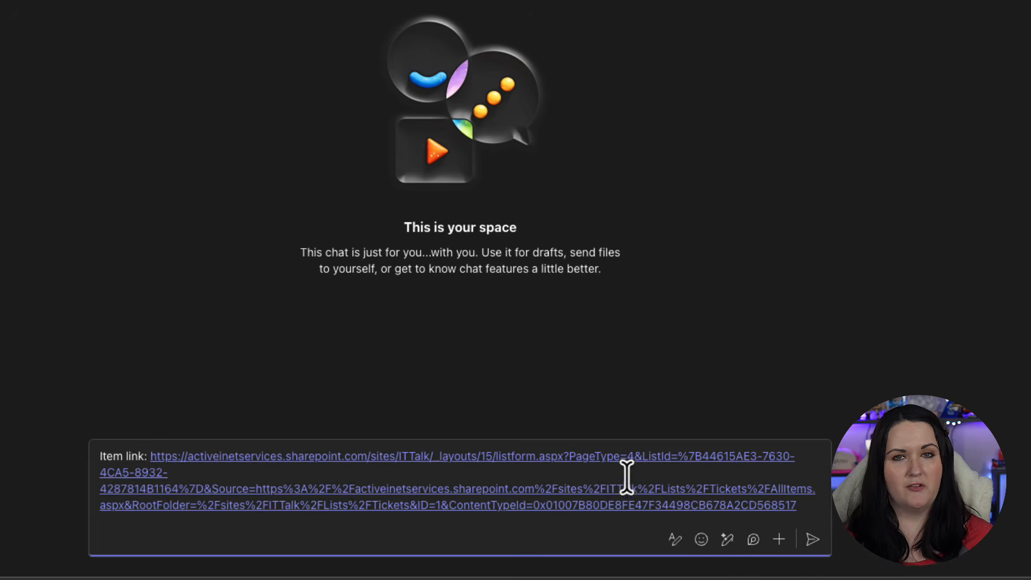
Step: Add "Please take a look and escalate" above the item link in the Teams chat and send the message
{"action": "left_click", "coordinate": [100, 457]}
{"action": "key", "text": "shift+Return"}
{"action": "key", "text": "Up"}
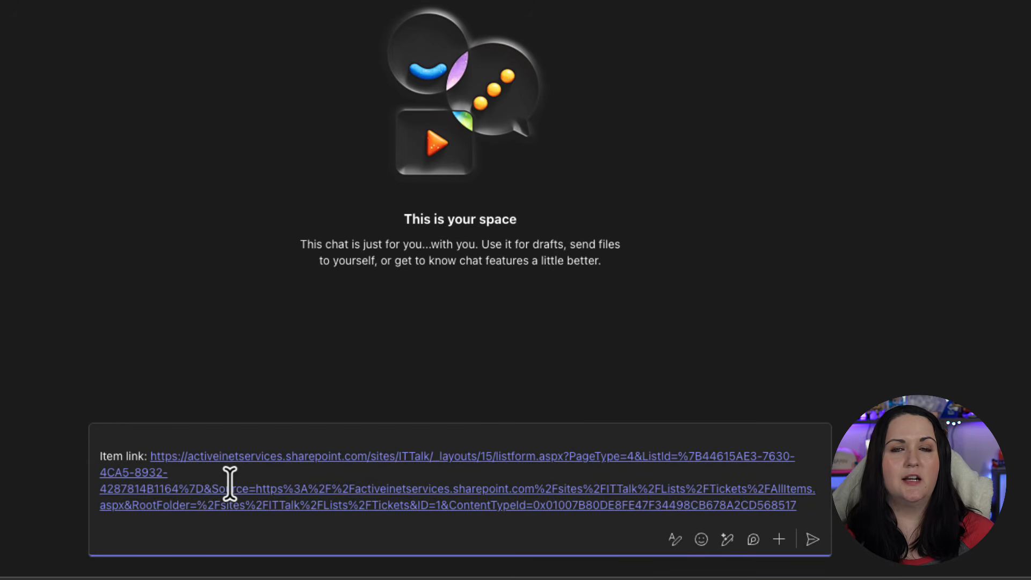
{"action": "type", "text": "Please take a look and escalate"}
{"action": "key", "text": "Return"}
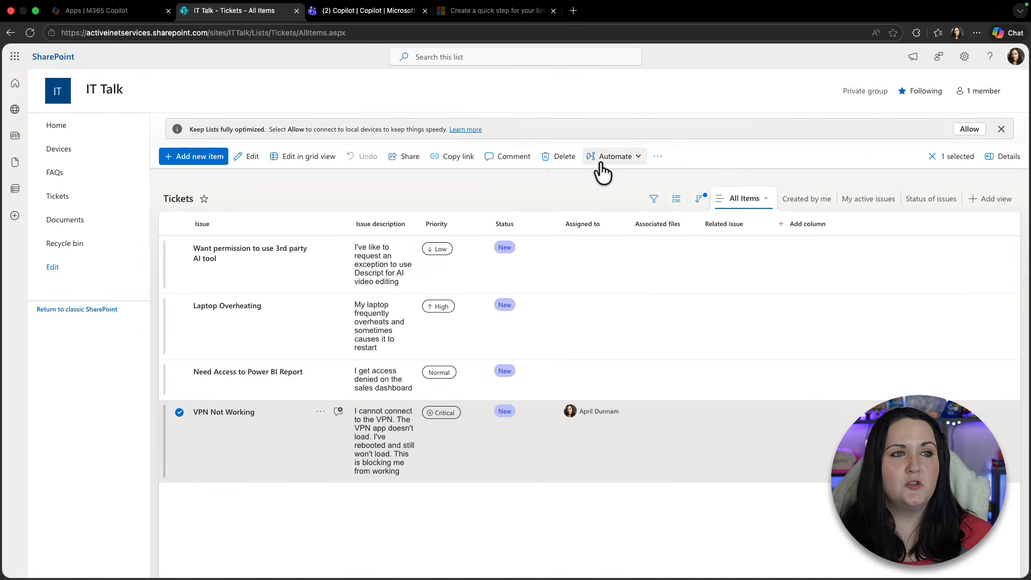
Step: Check the automation options offered for the selected "VPN Not Working" ticket in the SharePoint list
{"action": "left_click", "coordinate": [626, 160]}
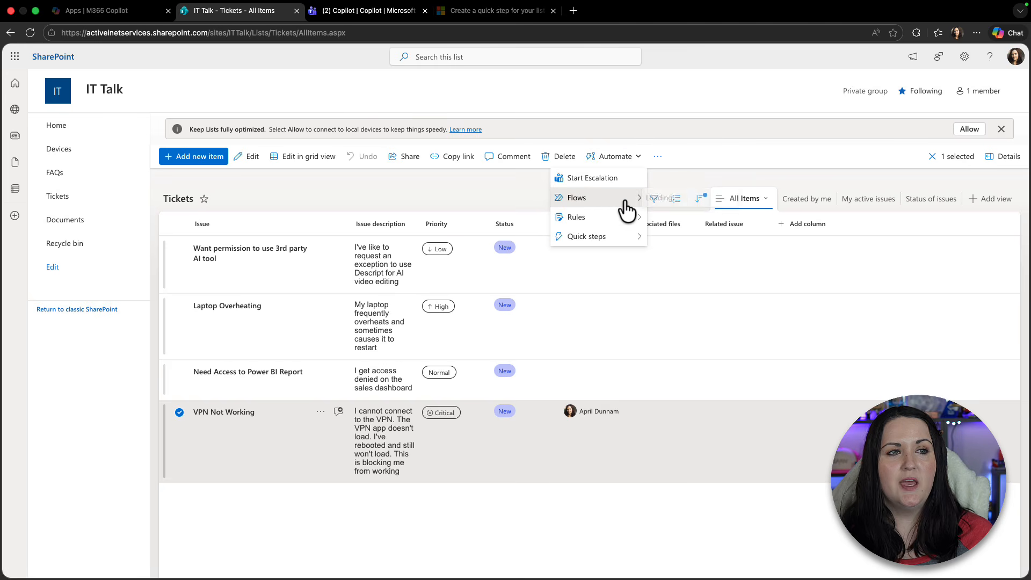
{"action": "mouse_move", "coordinate": [626, 209]}
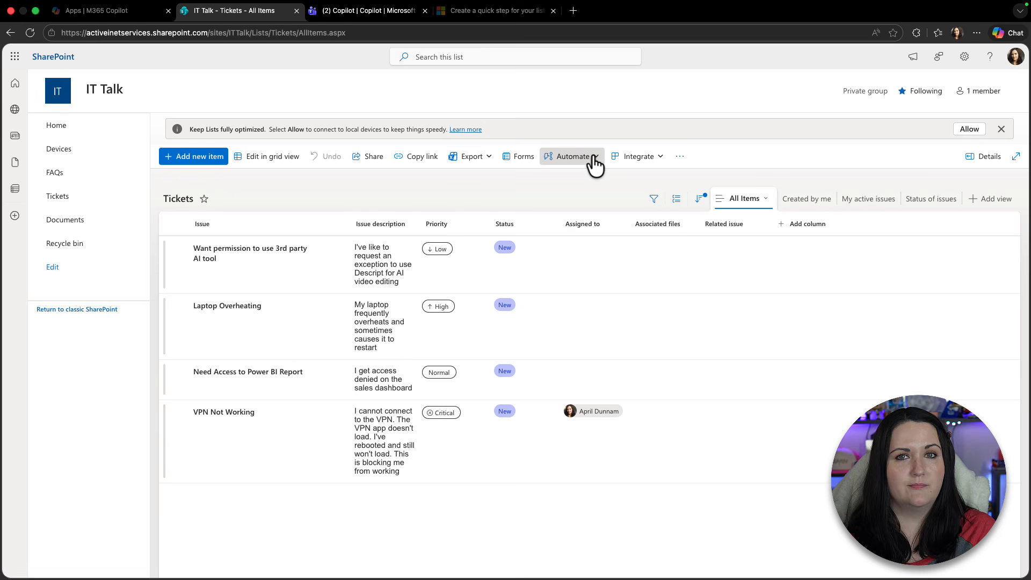
Step: Start creating another quick step for the Tickets list
{"action": "left_click", "coordinate": [593, 160]}
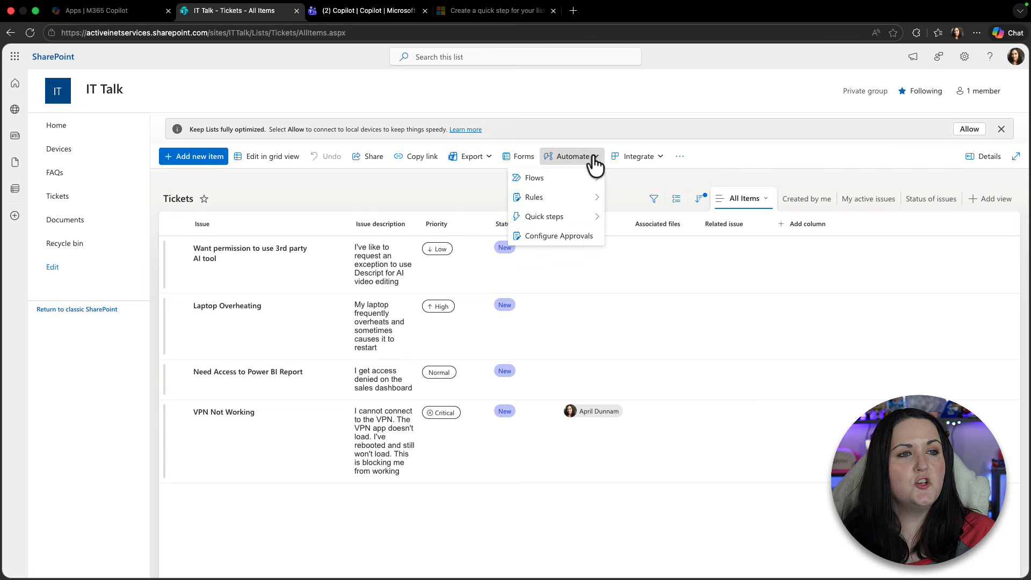
{"action": "mouse_move", "coordinate": [586, 218]}
{"action": "left_click", "coordinate": [666, 217]}
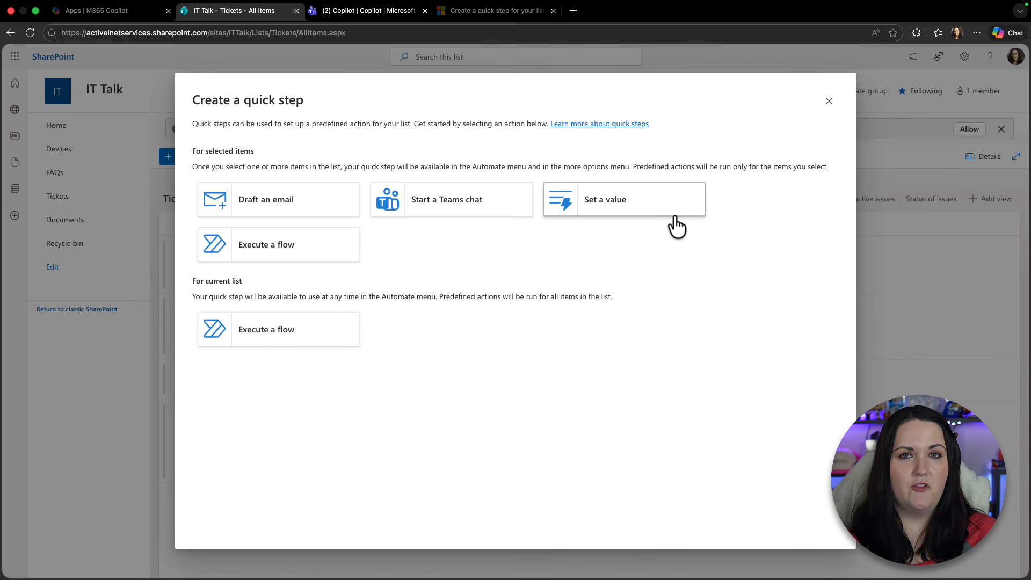
Step: Look over the settings of a quick step that drafts an email, and return to the action choices
{"action": "left_click", "coordinate": [302, 211]}
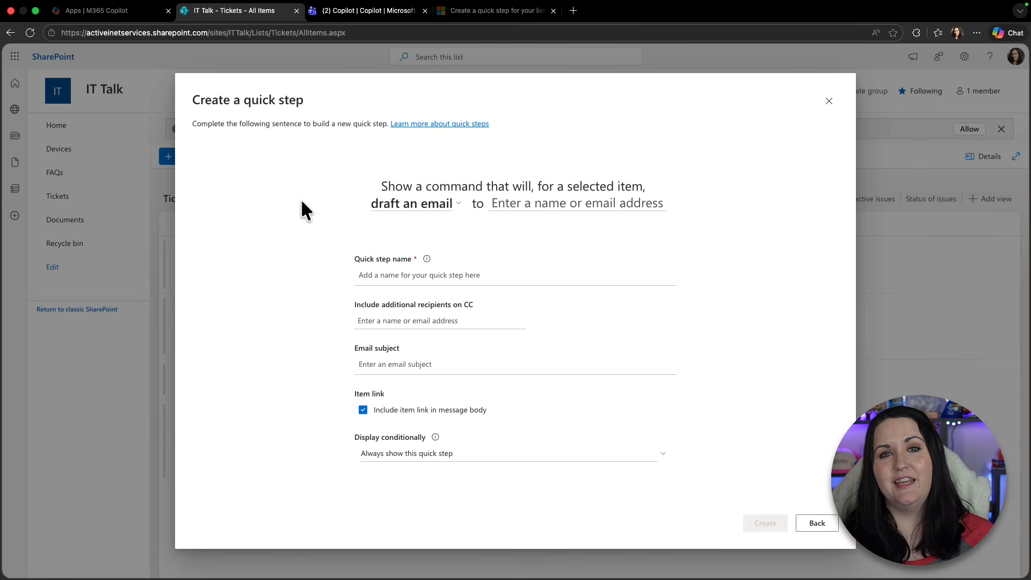
{"action": "left_click", "coordinate": [513, 365]}
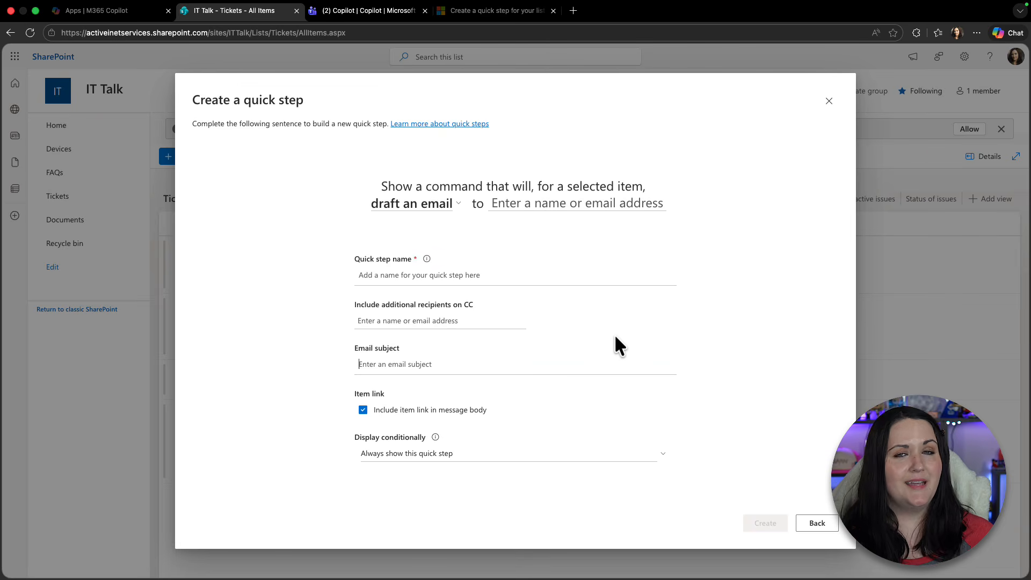
{"action": "left_click", "coordinate": [816, 523]}
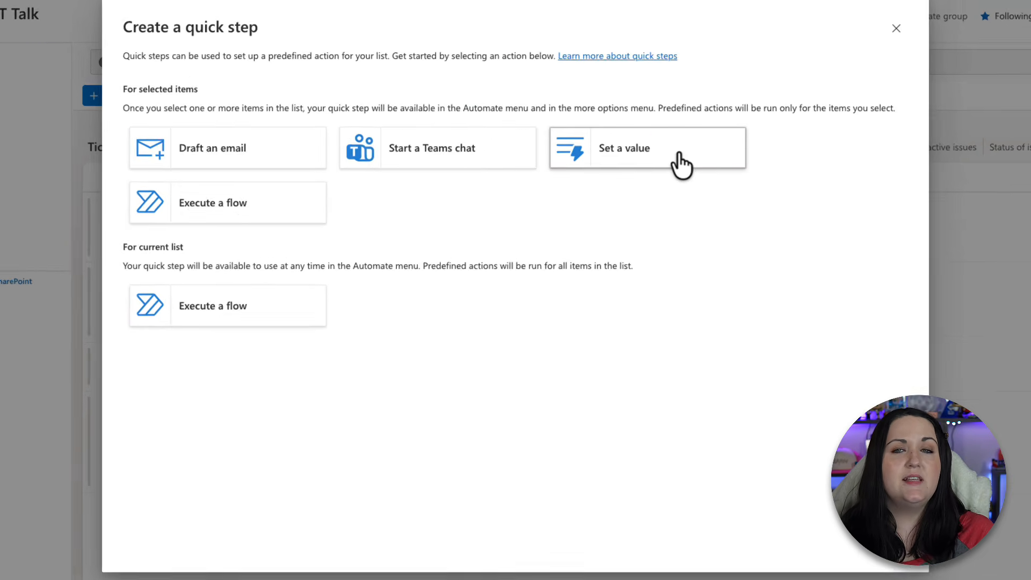
Step: Choose the Set a value action and have it set the Assigned to column to Current user
{"action": "left_click", "coordinate": [679, 149]}
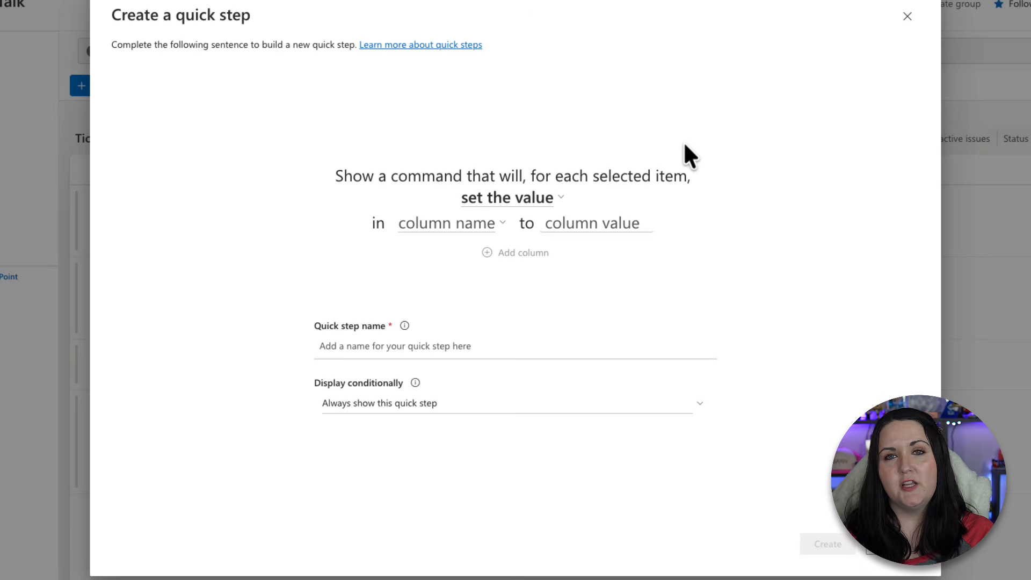
{"action": "left_click", "coordinate": [486, 224]}
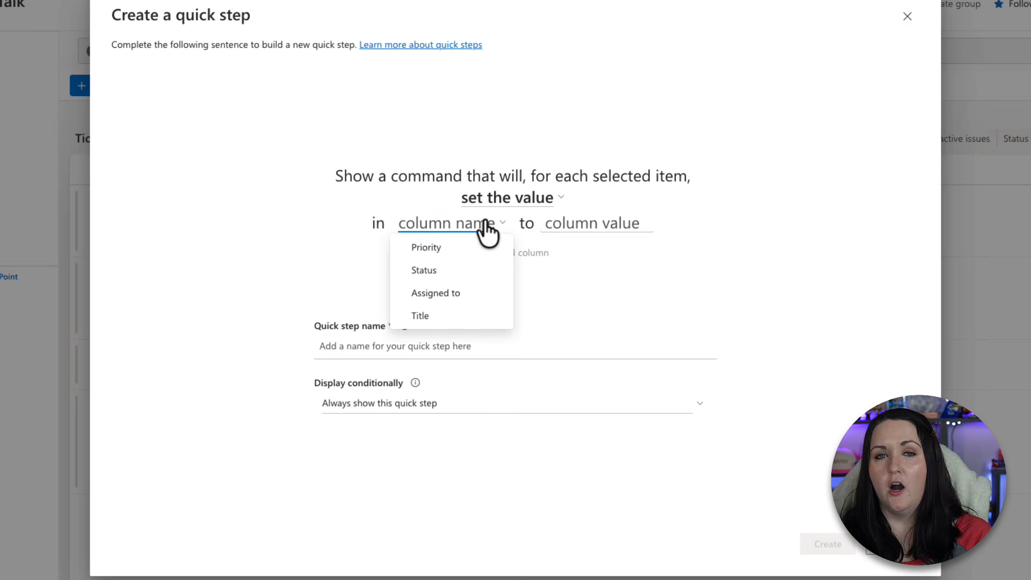
{"action": "left_click", "coordinate": [475, 297]}
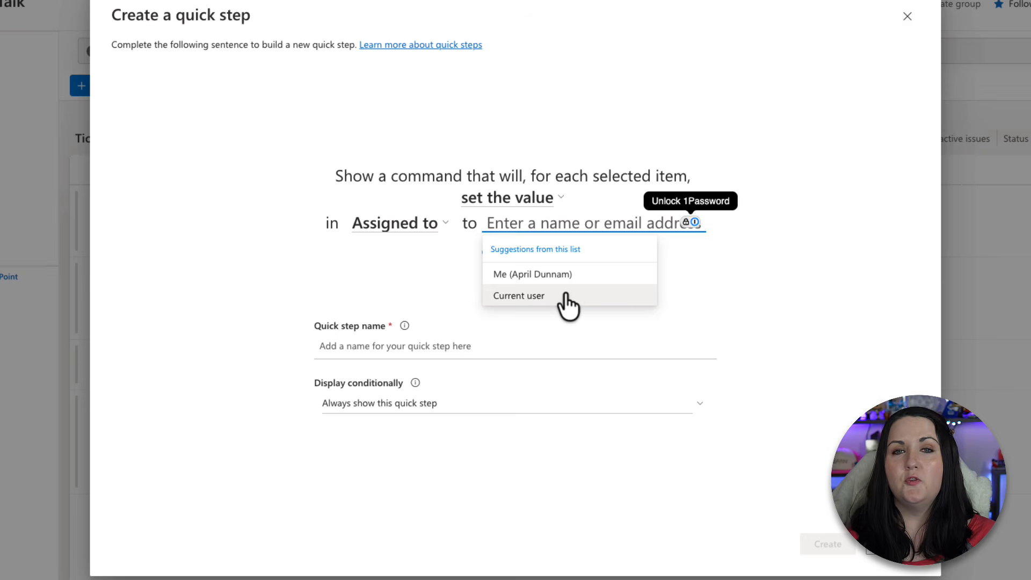
{"action": "left_click", "coordinate": [567, 296]}
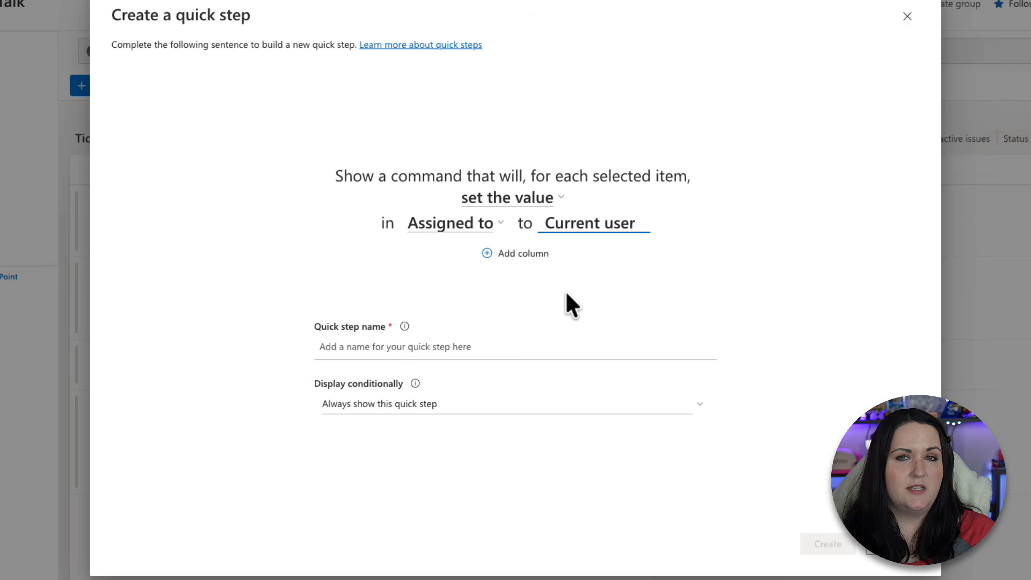
{"action": "left_click", "coordinate": [567, 294]}
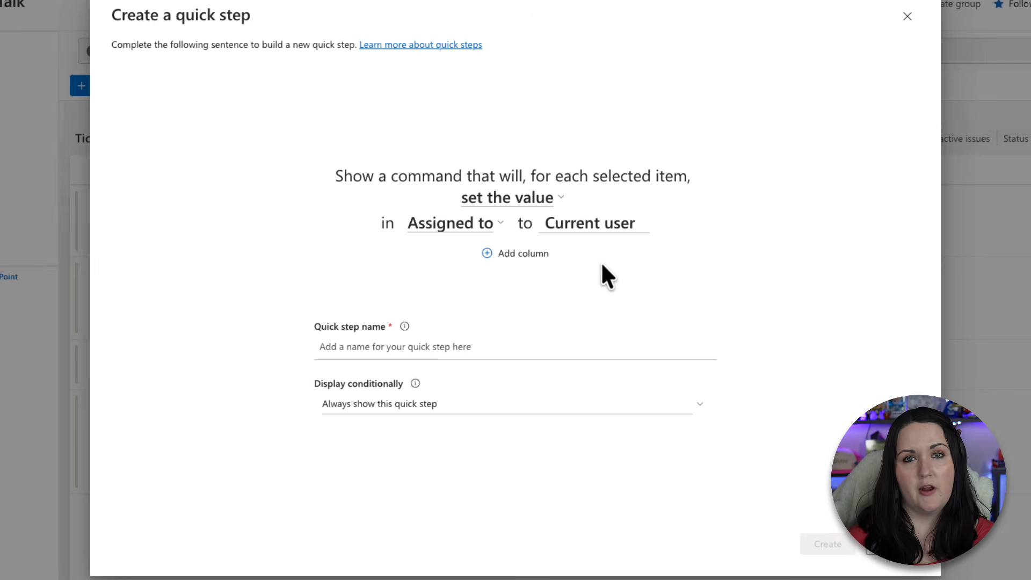
Step: Add a second column to the quick step's action that sets Status to In progress
{"action": "left_click", "coordinate": [540, 255]}
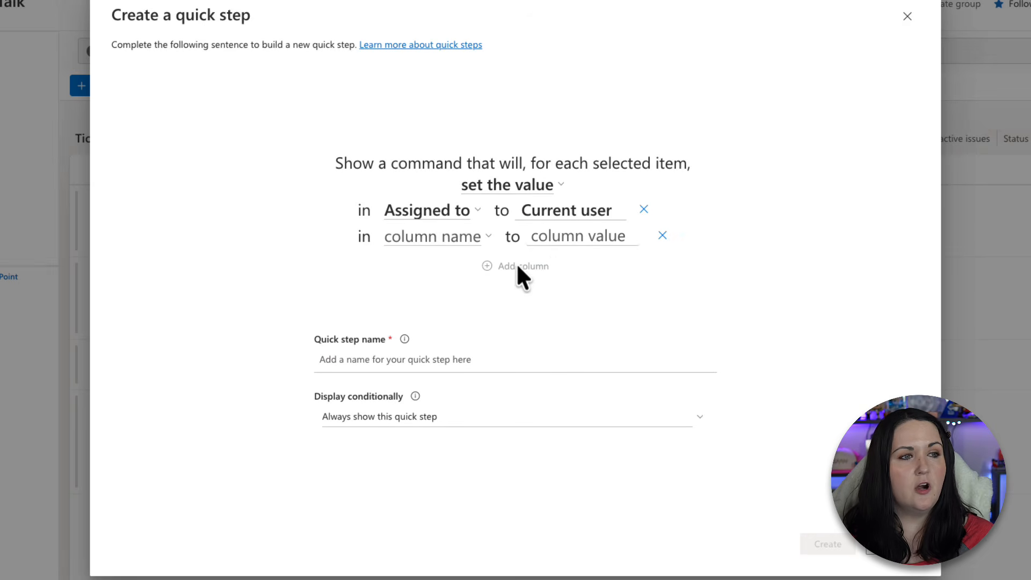
{"action": "left_click", "coordinate": [416, 235]}
{"action": "left_click", "coordinate": [446, 286]}
{"action": "left_click", "coordinate": [593, 239]}
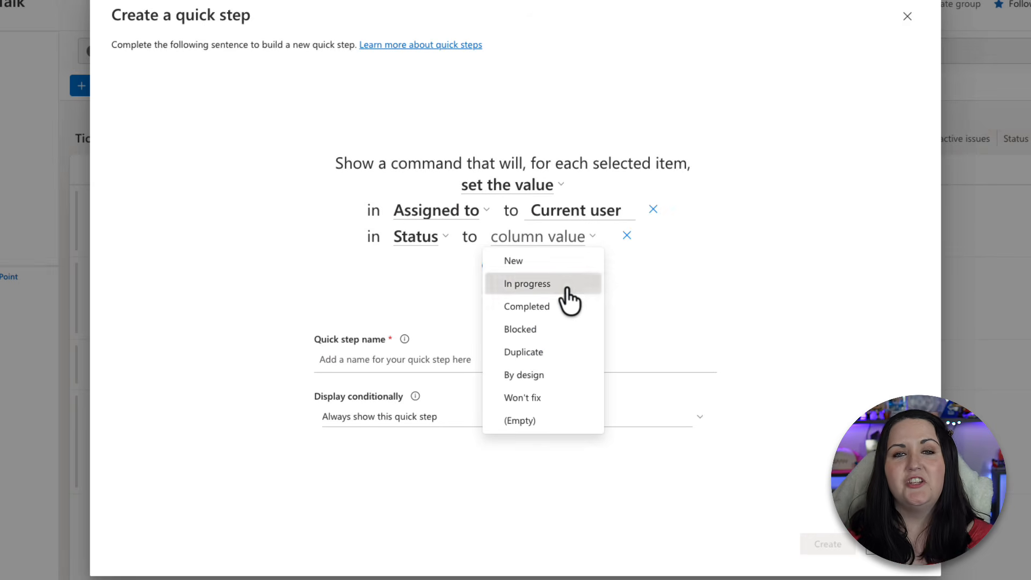
{"action": "left_click", "coordinate": [566, 285]}
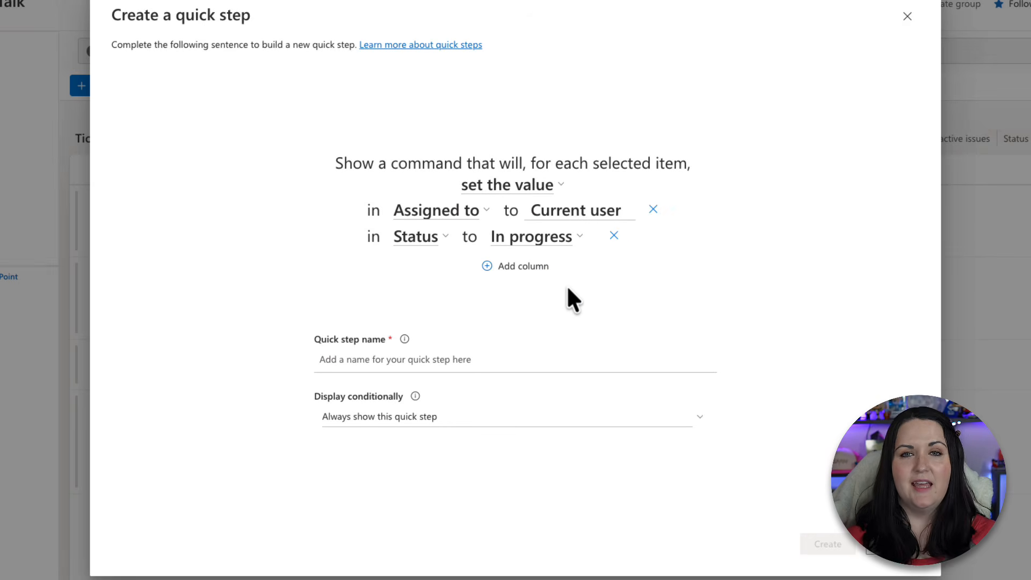
Step: Name the quick step "Self Assign" and create it
{"action": "left_click", "coordinate": [483, 359]}
{"action": "type", "text": "Self Assign"}
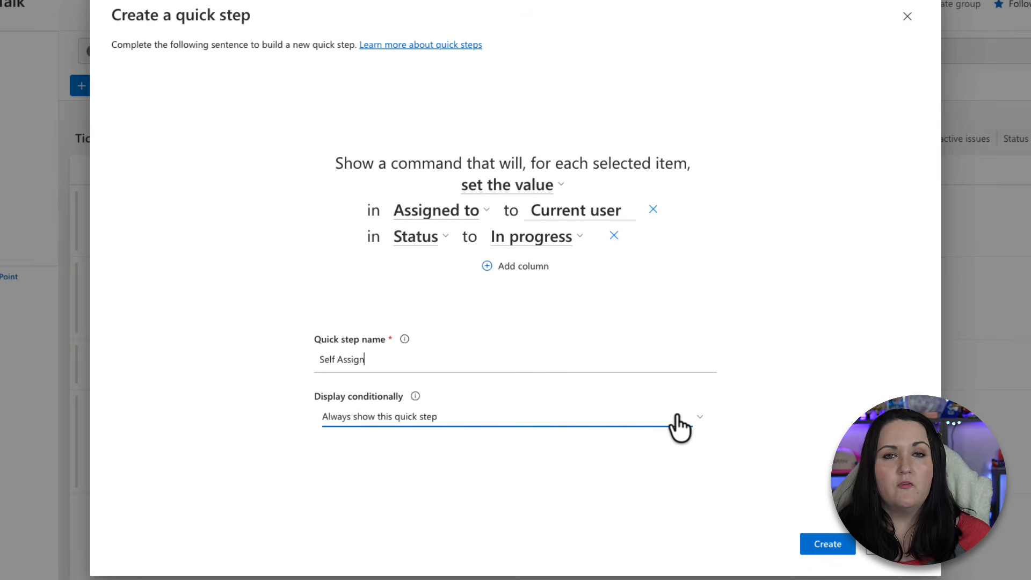
{"action": "left_click", "coordinate": [841, 546]}
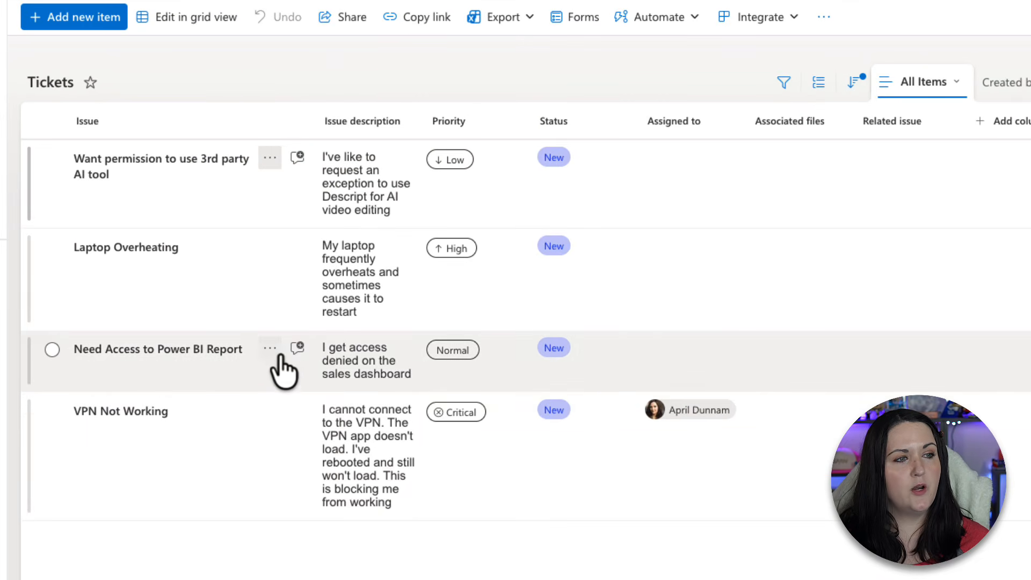
Step: Run the Self Assign quick step on the "Need Access to Power BI Report" ticket
{"action": "left_click", "coordinate": [270, 350]}
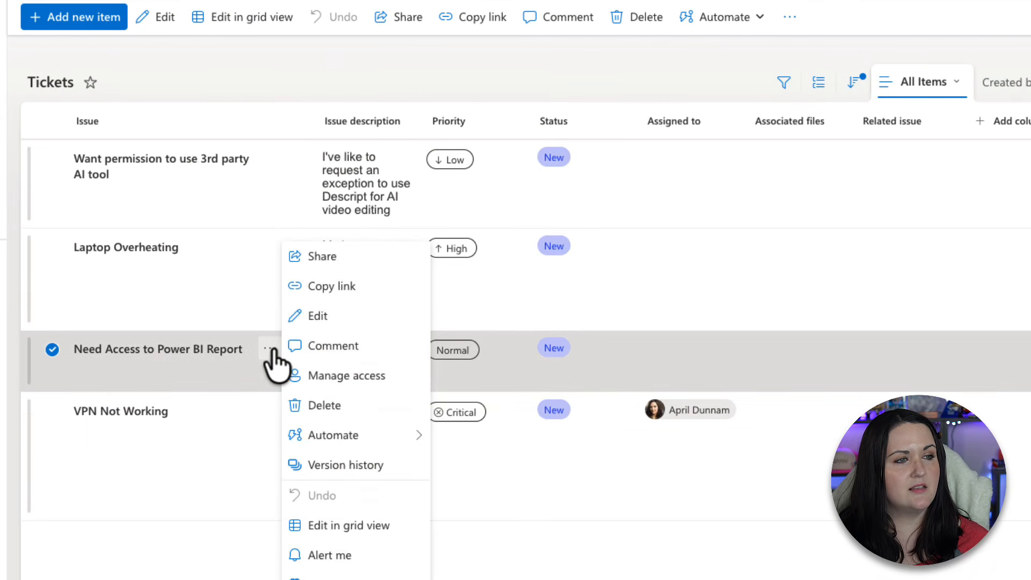
{"action": "mouse_move", "coordinate": [397, 443]}
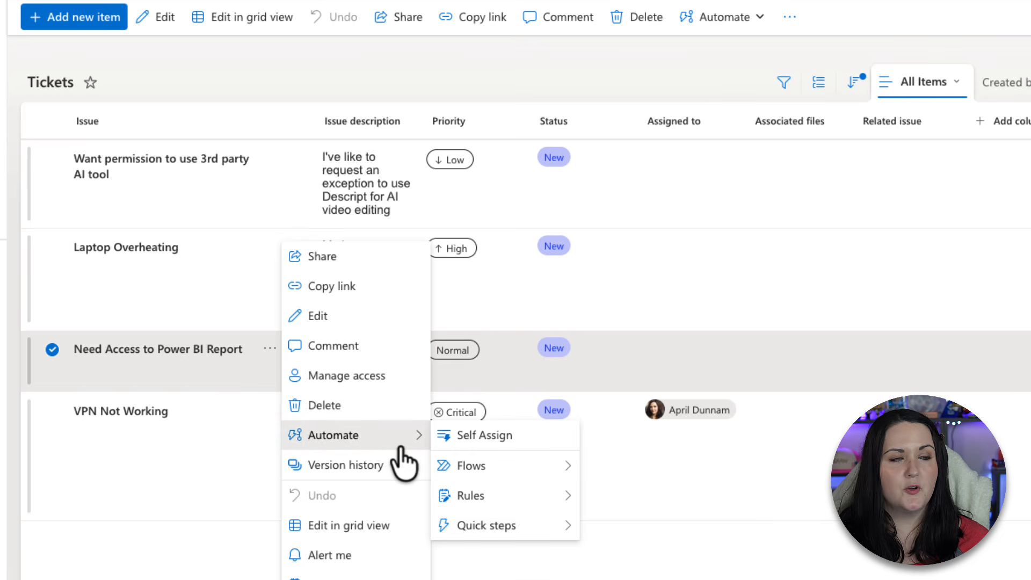
{"action": "left_click", "coordinate": [518, 445]}
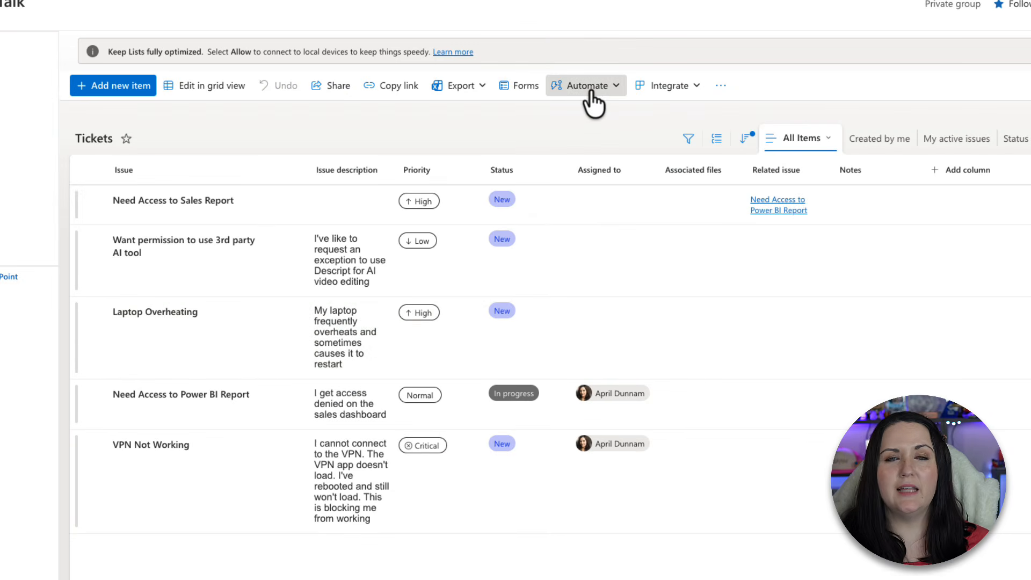
Step: Start another quick step for the Tickets list that executes a flow for a selected item
{"action": "left_click", "coordinate": [591, 91]}
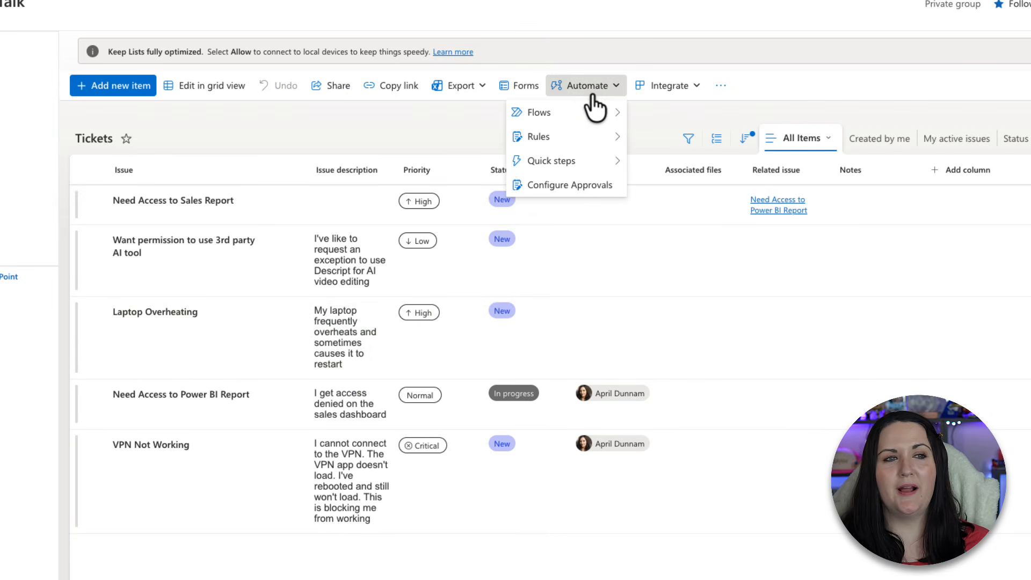
{"action": "mouse_move", "coordinate": [595, 165]}
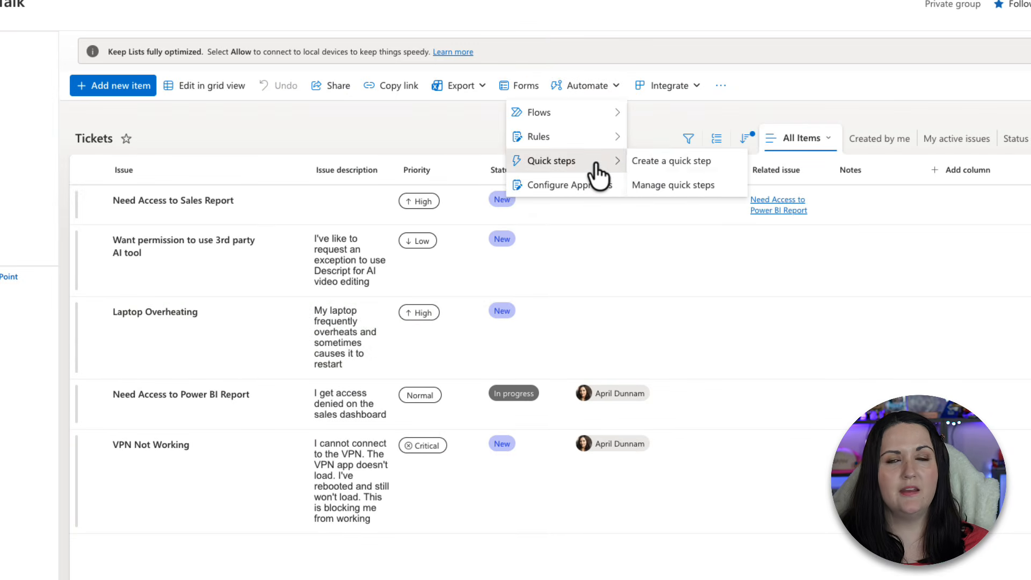
{"action": "left_click", "coordinate": [705, 169]}
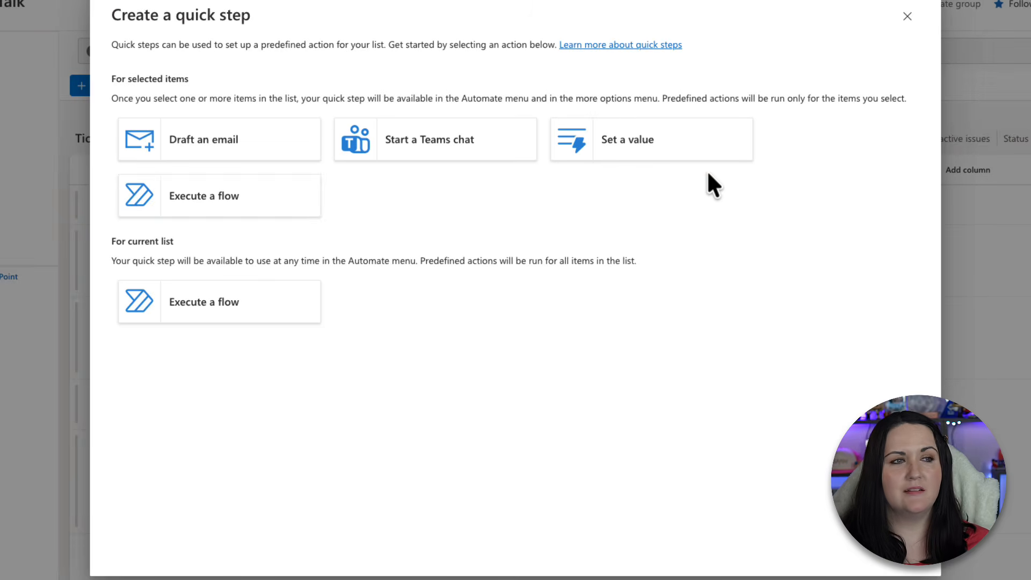
{"action": "left_click", "coordinate": [275, 205]}
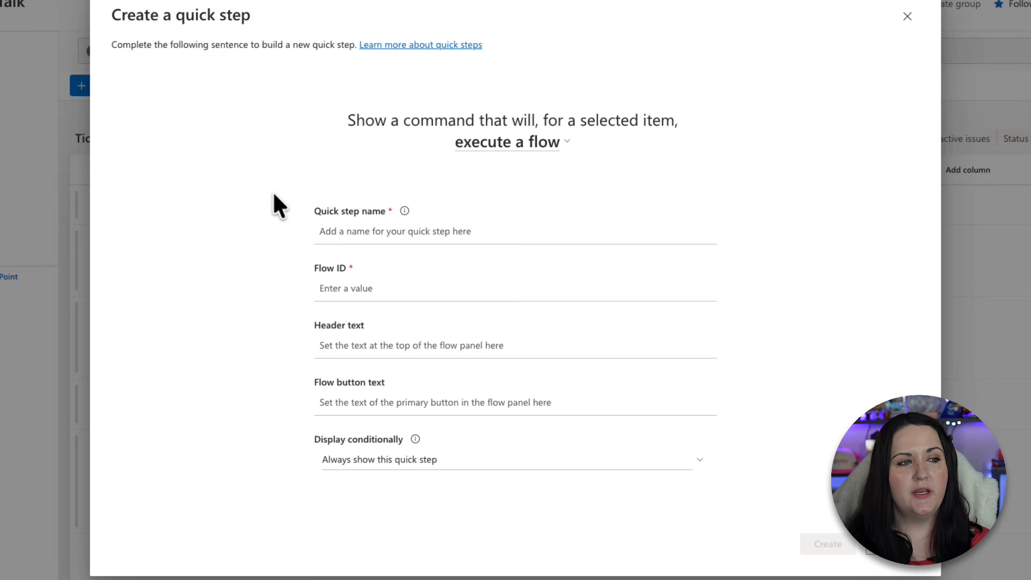
{"action": "left_click", "coordinate": [432, 290]}
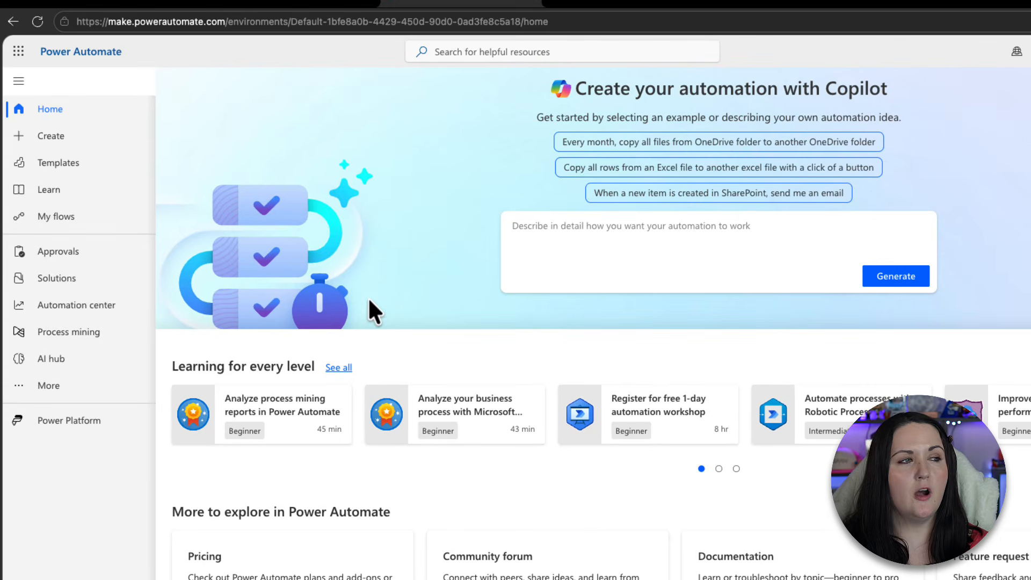
Step: Copy the TicketEscalationTeams flow's ID from its Power Automate page address and paste it as the SharePoint quick step's Flow ID
{"action": "left_click", "coordinate": [70, 219]}
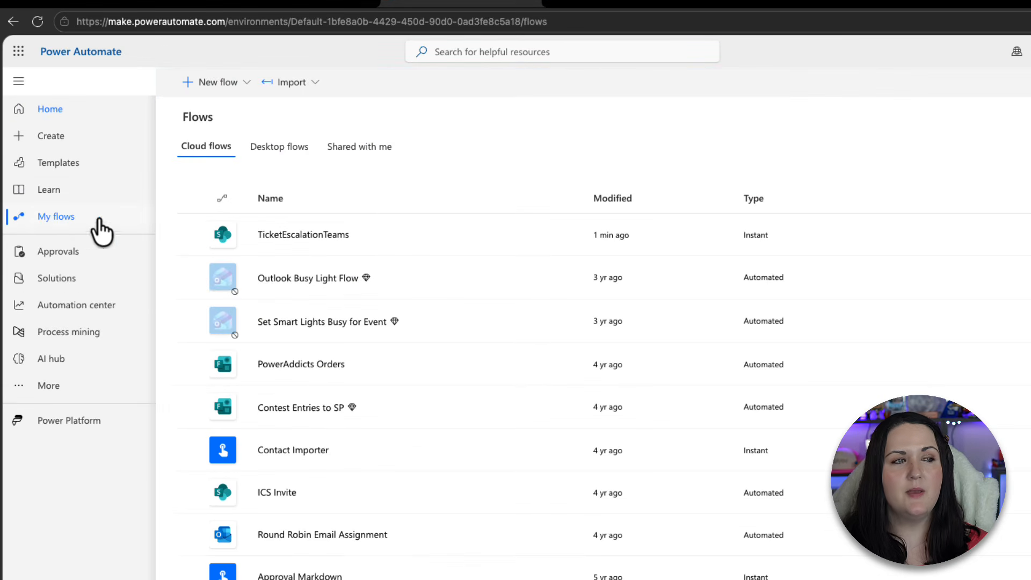
{"action": "left_click", "coordinate": [316, 234]}
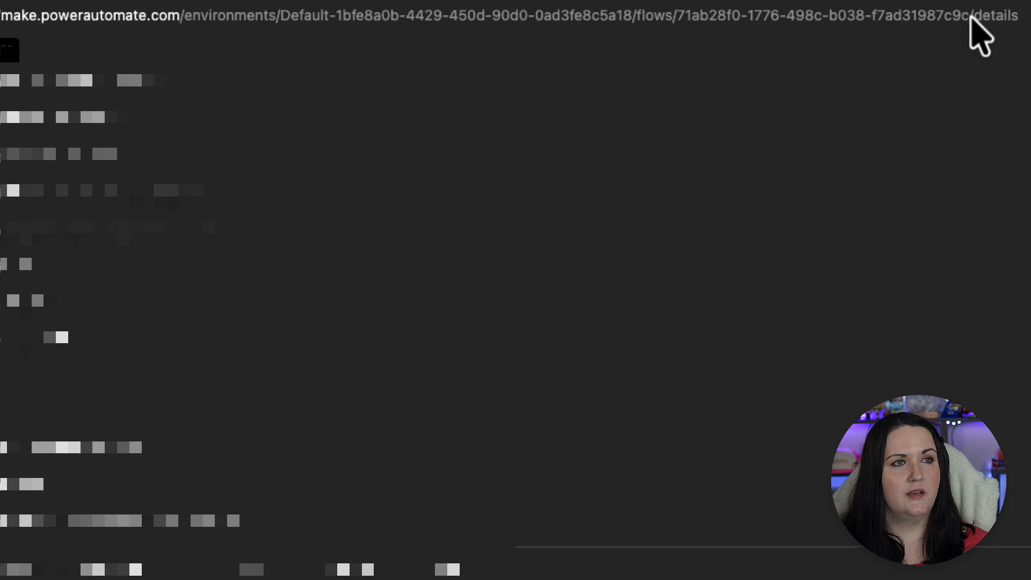
{"action": "left_click_drag", "start_coordinate": [741, 22], "coordinate": [629, 23]}
{"action": "left_click_drag", "start_coordinate": [799, 18], "coordinate": [678, 20]}
{"action": "key", "text": "ctrl+c"}
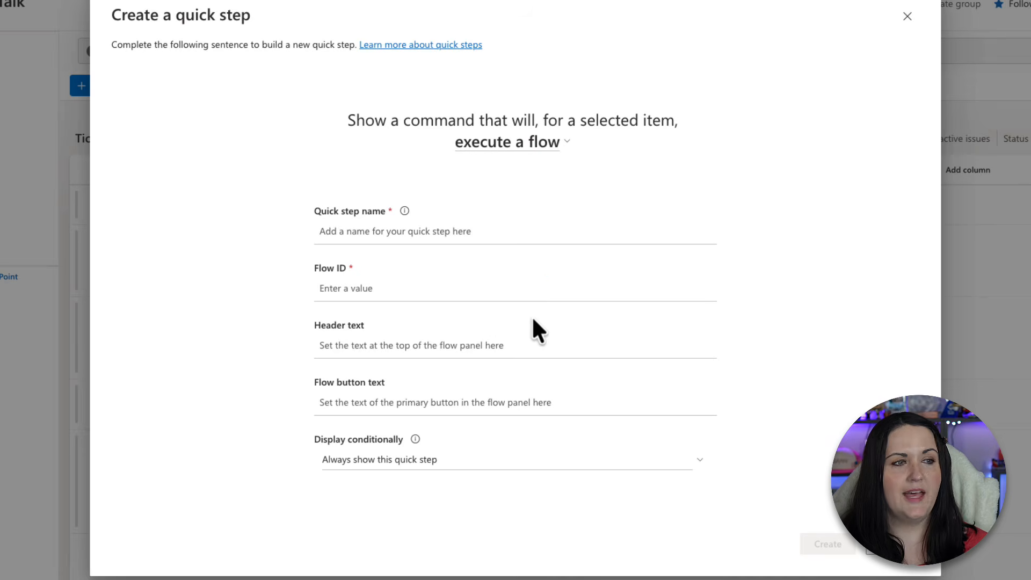
{"action": "left_click", "coordinate": [553, 293]}
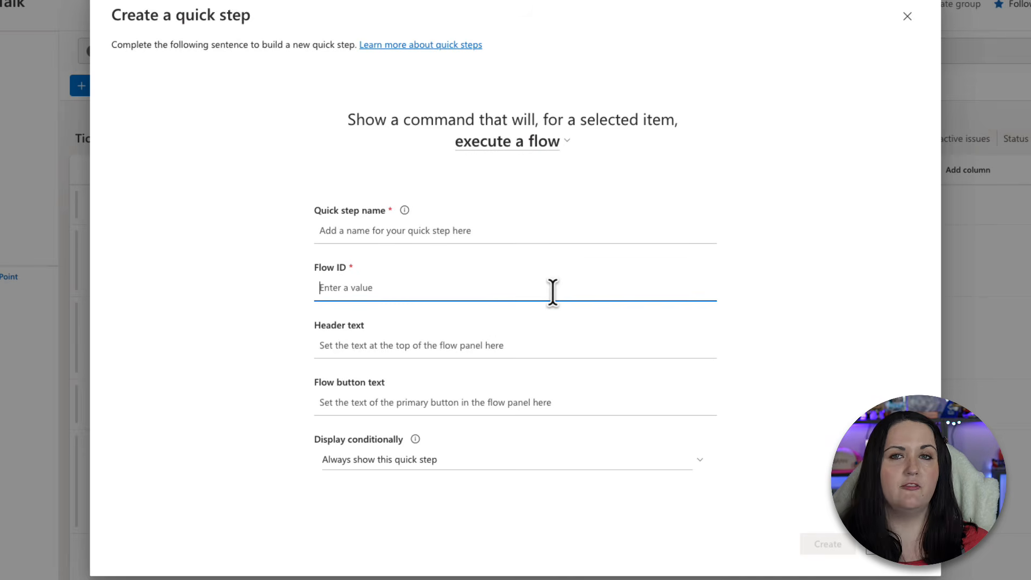
{"action": "key", "text": "ctrl+v"}
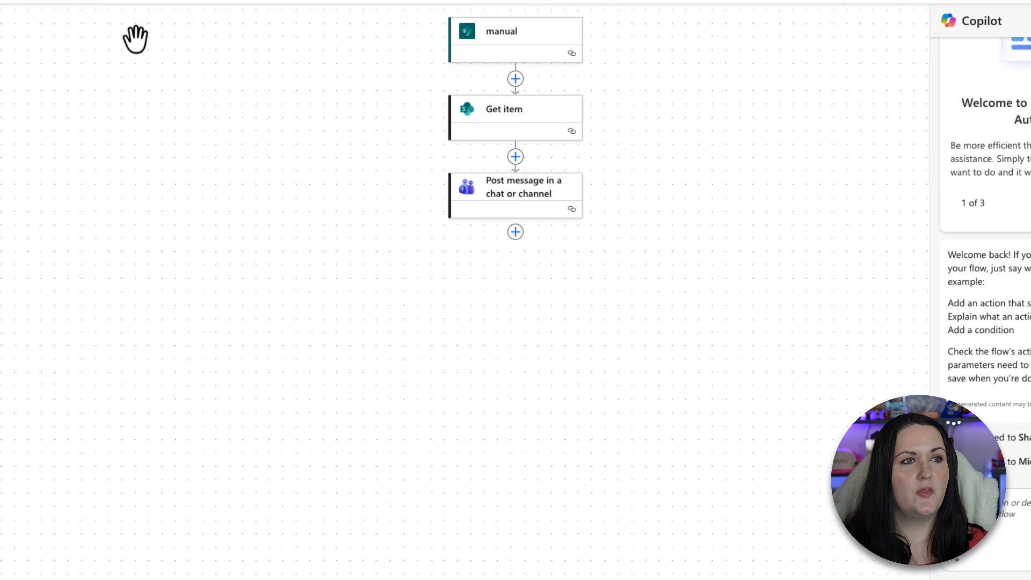
Step: Examine the escalation flow's manual trigger, Get item action and Teams message settings in Power Automate
{"action": "left_click", "coordinate": [499, 53]}
{"action": "left_click", "coordinate": [519, 126]}
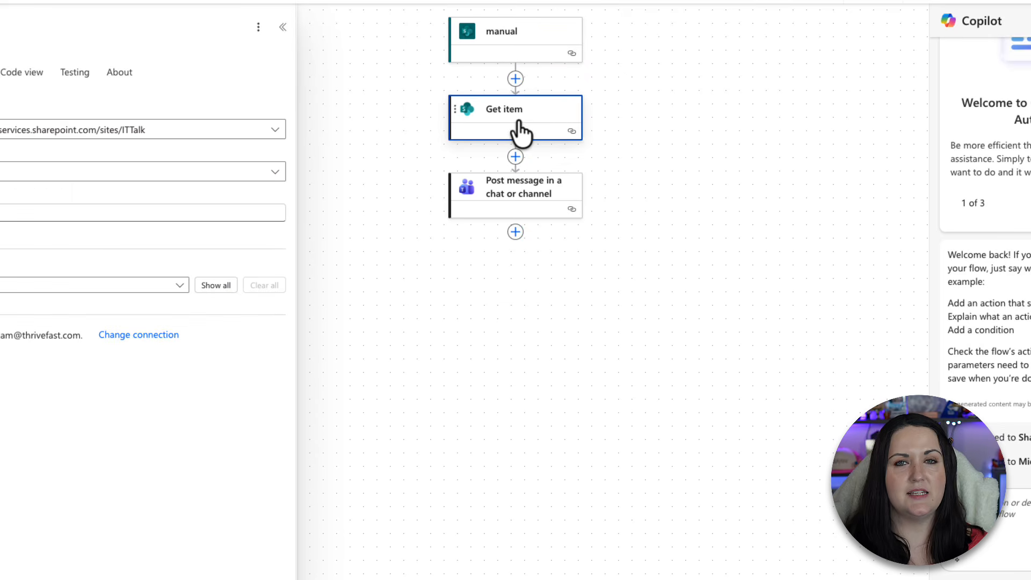
{"action": "left_click", "coordinate": [528, 188]}
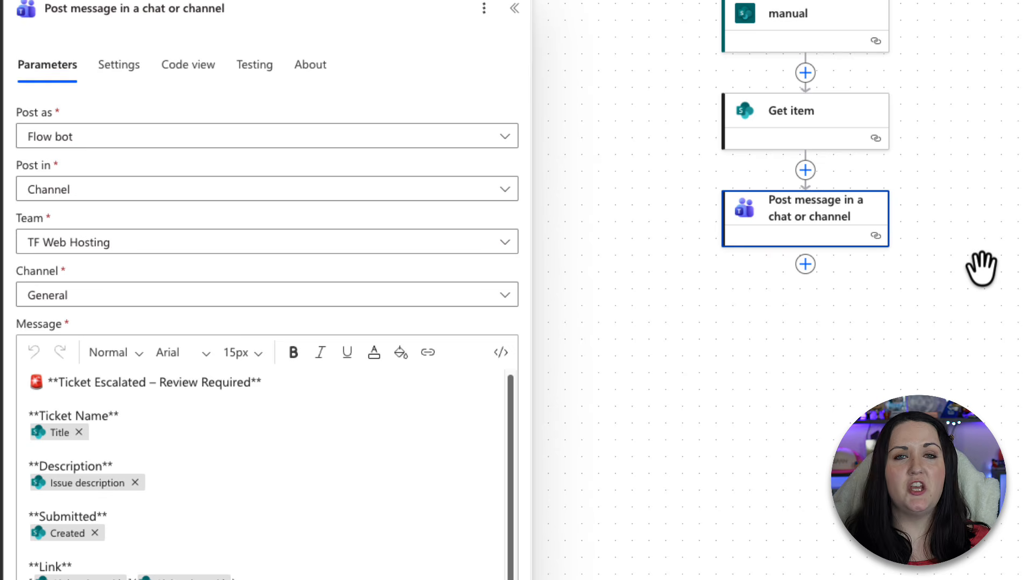
{"action": "left_click", "coordinate": [384, 462]}
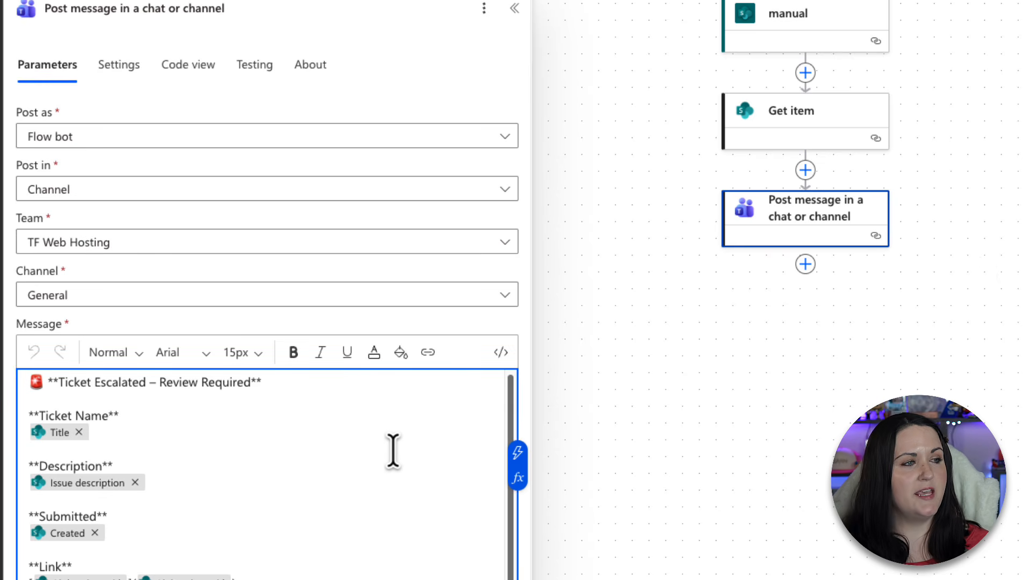
{"action": "scroll", "coordinate": [393, 451], "scroll_direction": "down", "scroll_amount": 1}
{"action": "scroll", "coordinate": [393, 451], "scroll_direction": "up", "scroll_amount": 1}
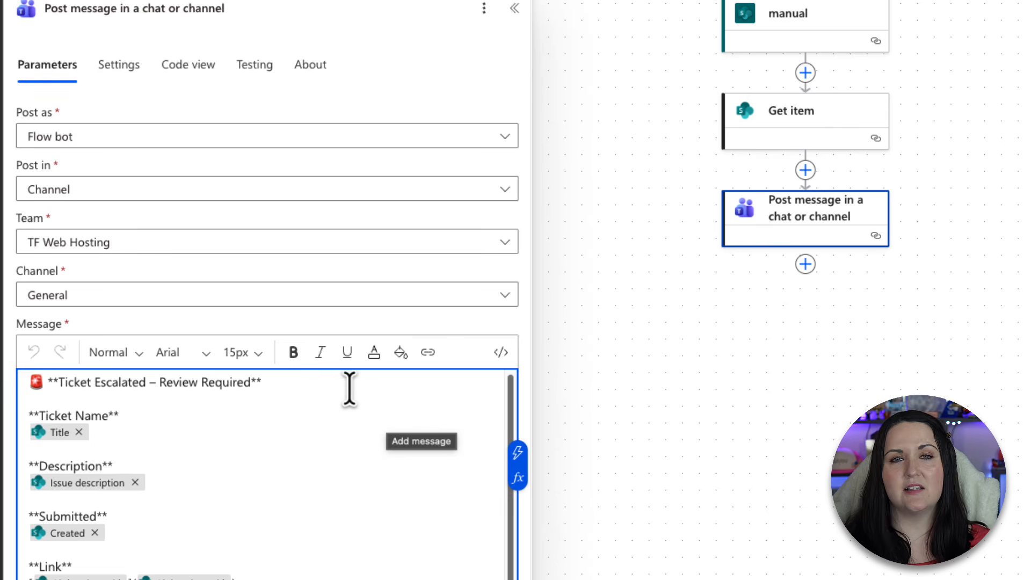
{"action": "scroll", "coordinate": [352, 467], "scroll_direction": "down", "scroll_amount": 2}
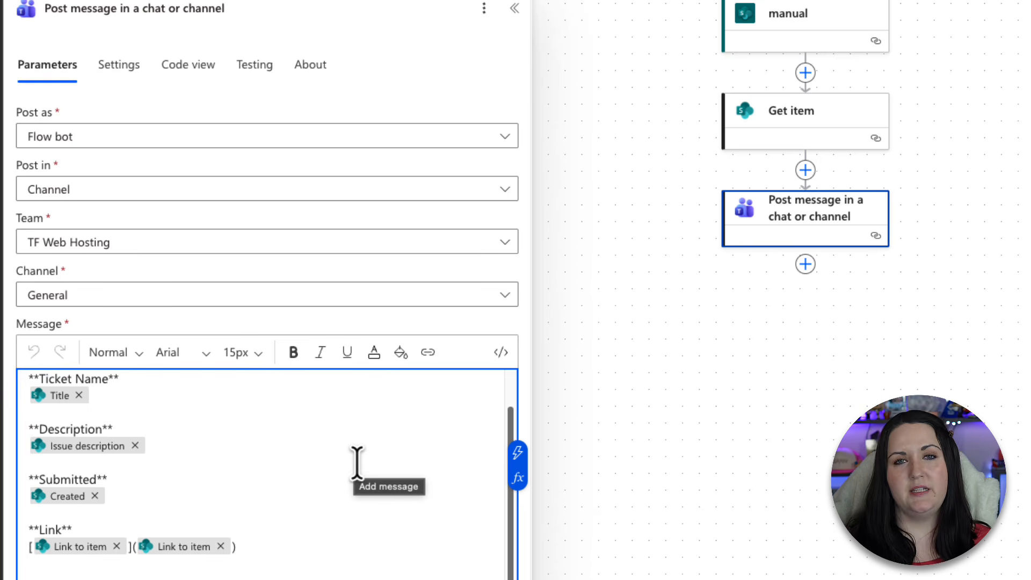
{"action": "left_click", "coordinate": [785, 17]}
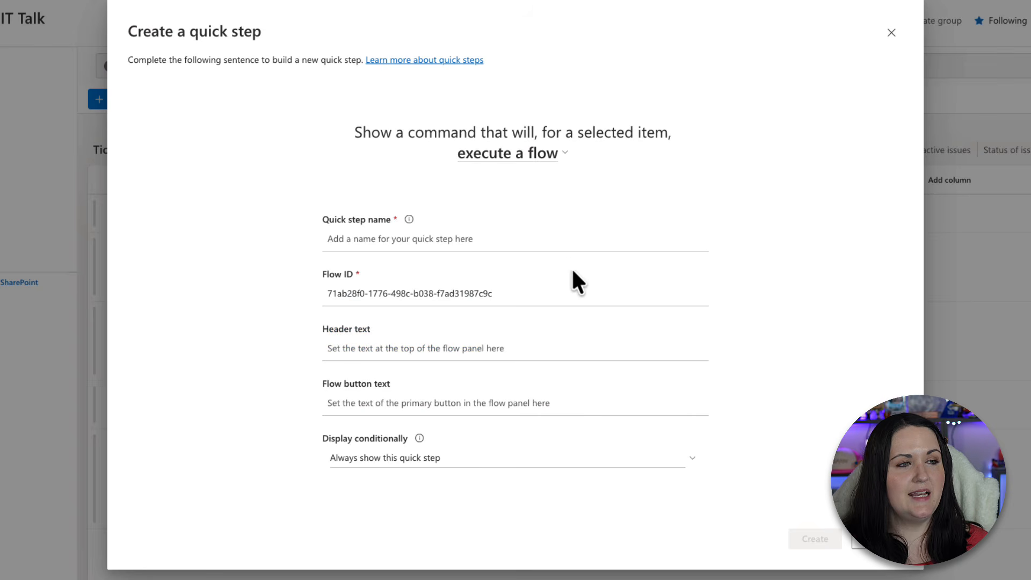
Step: Return to the SharePoint quick step form and name the quick step "Better Ticket Escalation"
{"action": "left_click", "coordinate": [561, 236]}
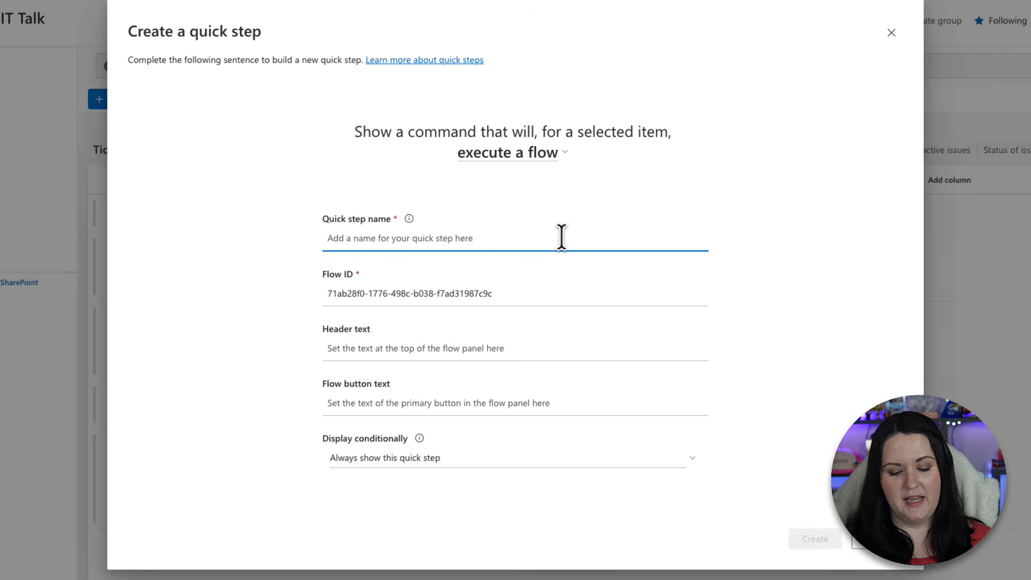
{"action": "type", "text": "Better Tick"}
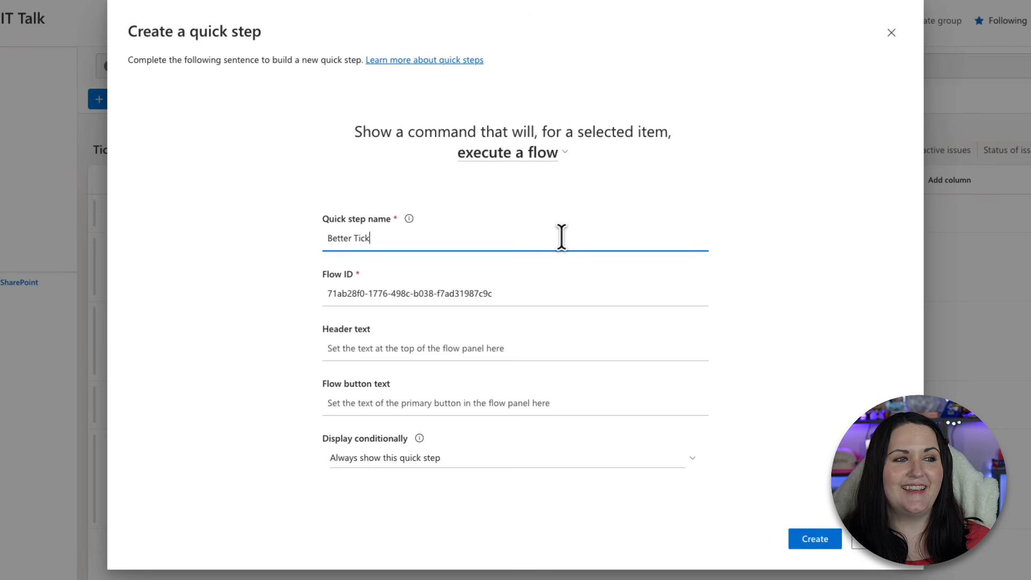
{"action": "type", "text": "et Escalation"}
{"action": "left_click", "coordinate": [682, 349]}
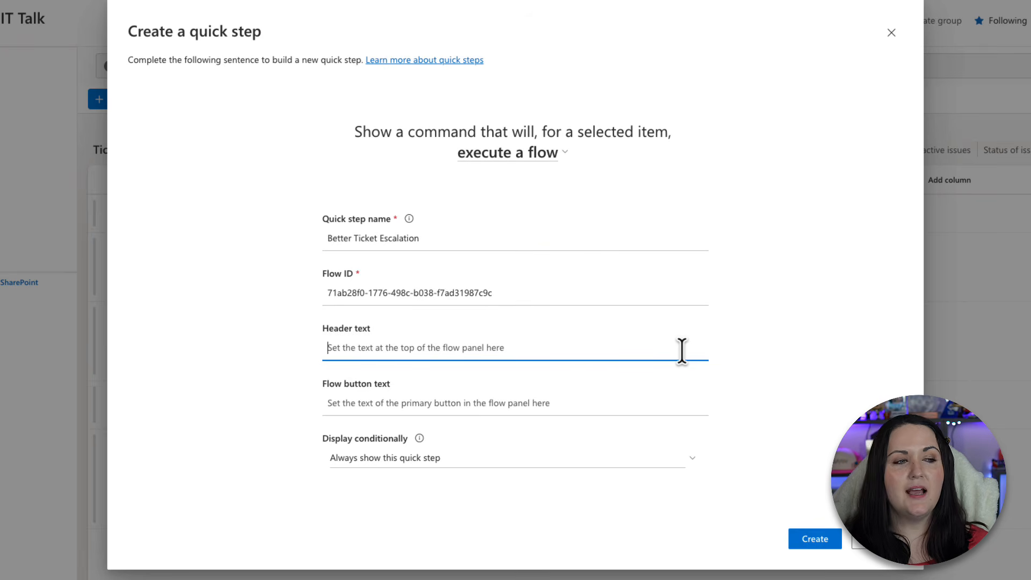
{"action": "left_click", "coordinate": [634, 413]}
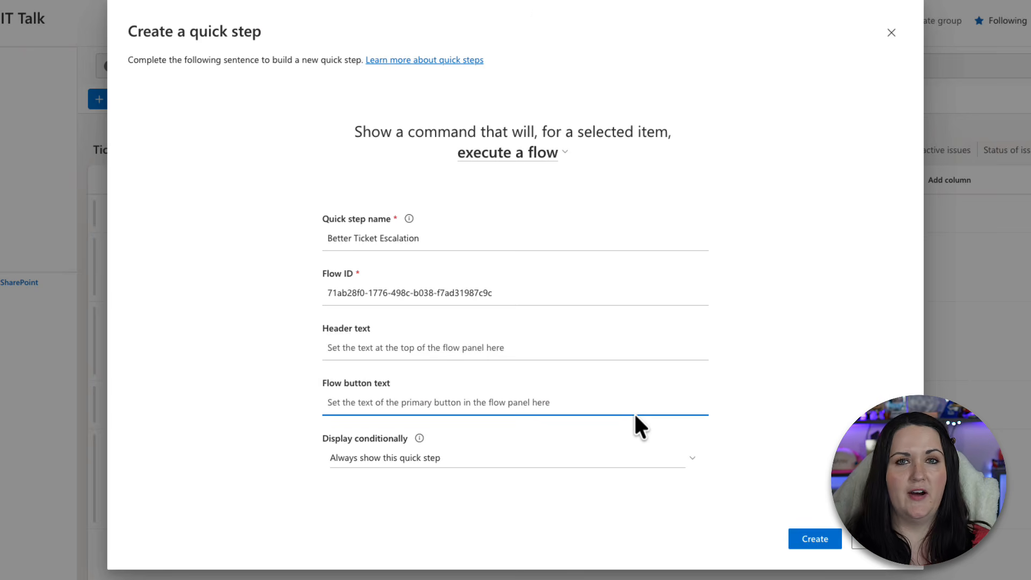
Step: Set the header text to "Escalation" and the flow button text to "Send Escalation", create the quick step, and close the quick steps dialog
{"action": "left_click", "coordinate": [578, 352]}
{"action": "type", "text": "Escalation"}
{"action": "left_click", "coordinate": [513, 403]}
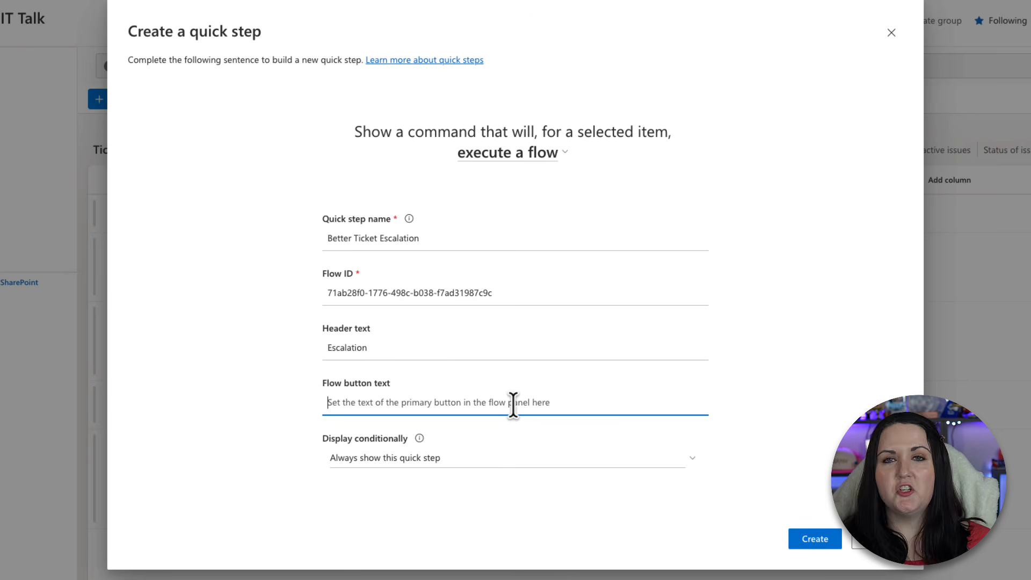
{"action": "type", "text": "Send Escalation"}
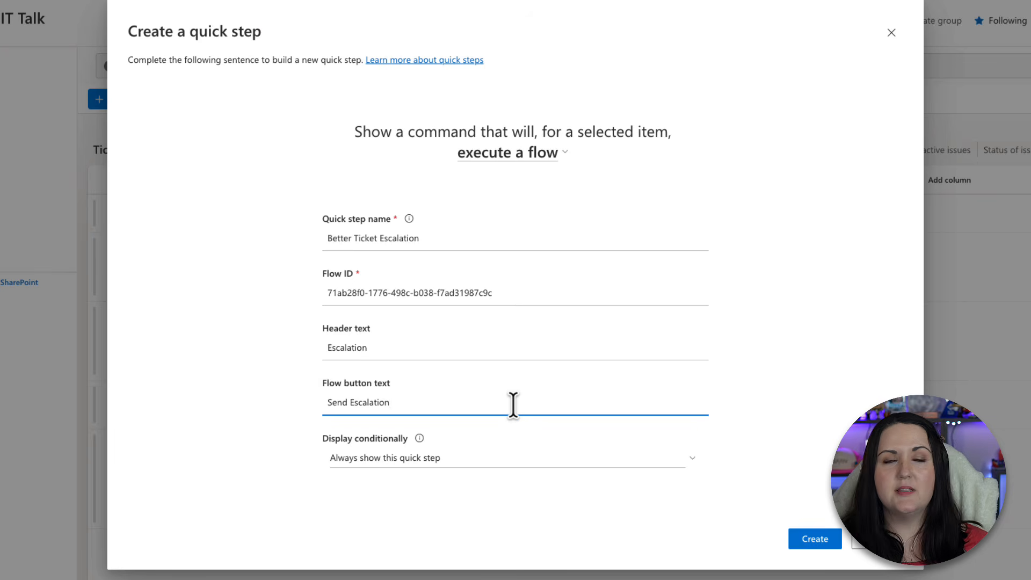
{"action": "left_click", "coordinate": [795, 470]}
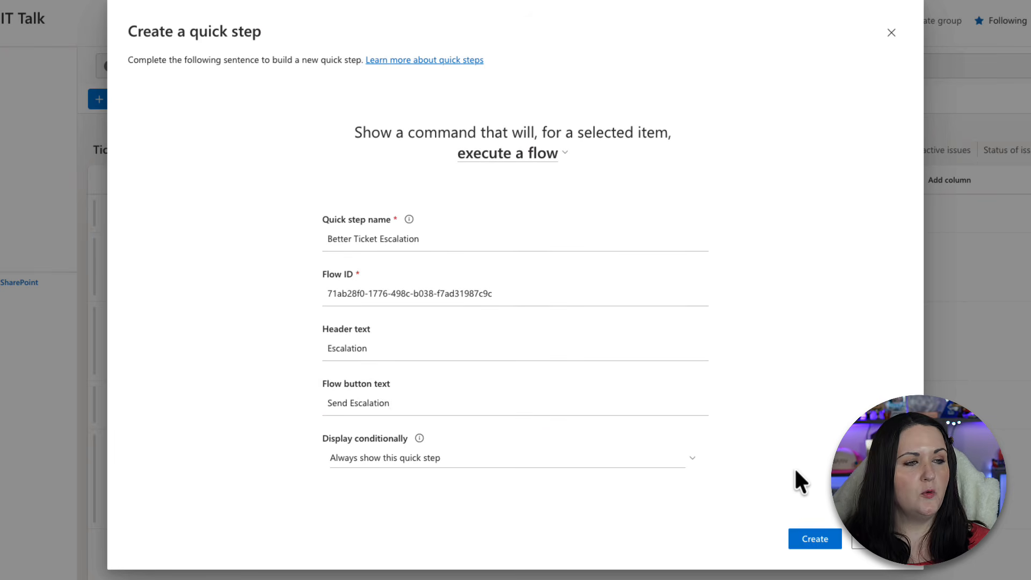
{"action": "left_click", "coordinate": [813, 540]}
{"action": "left_click", "coordinate": [891, 32]}
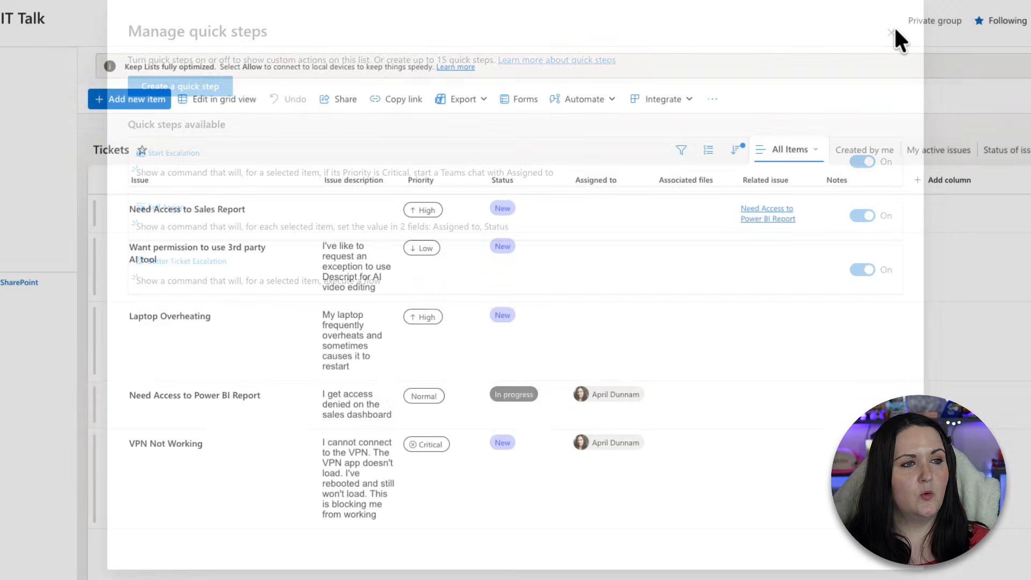
Step: Run Better Ticket Escalation on the "Need Access to Power BI Report" ticket and send the escalation with the message left empty
{"action": "mouse_move", "coordinate": [292, 400]}
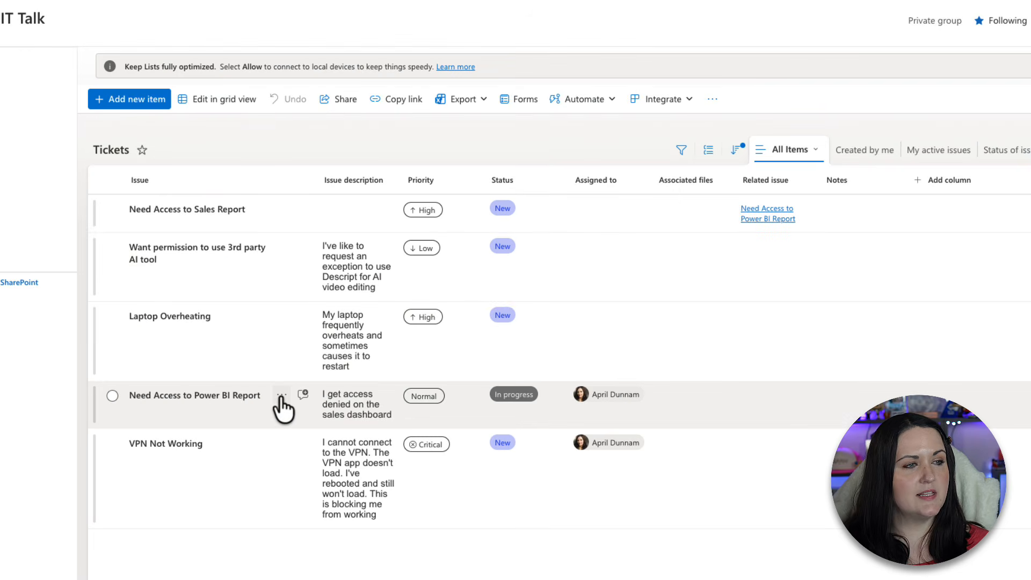
{"action": "left_click", "coordinate": [281, 396]}
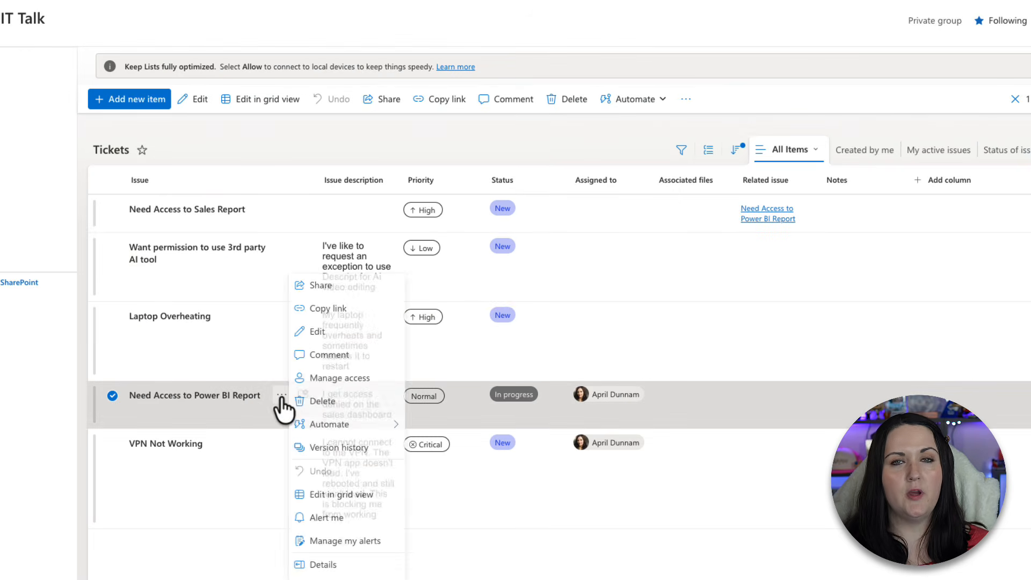
{"action": "mouse_move", "coordinate": [371, 425]}
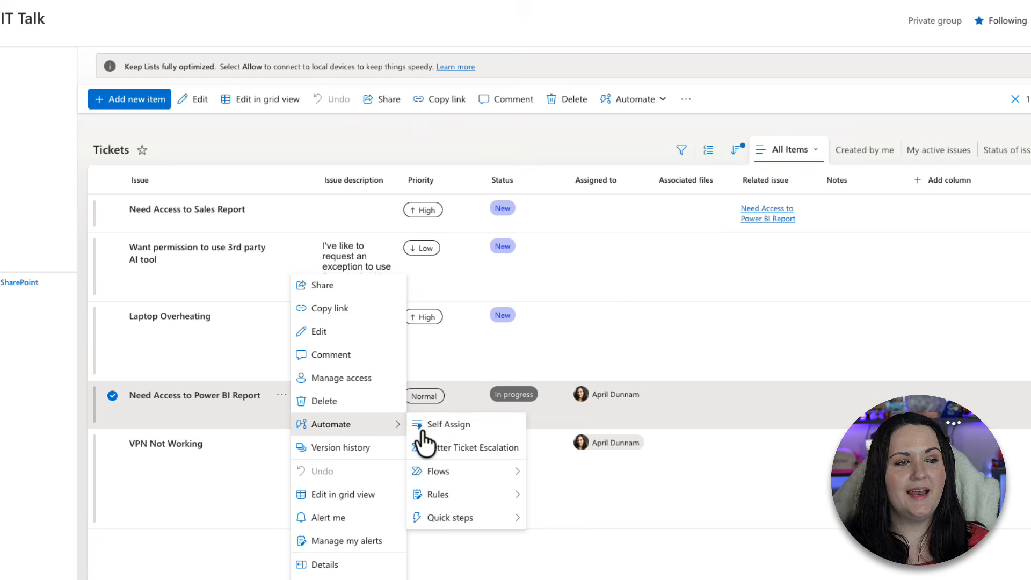
{"action": "left_click", "coordinate": [513, 453]}
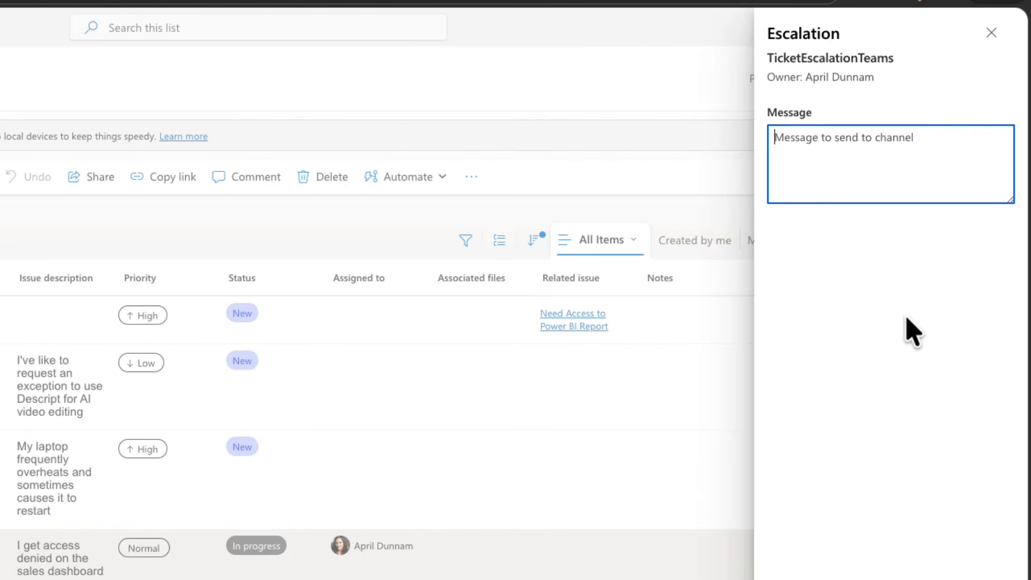
{"action": "left_click_drag", "start_coordinate": [859, 36], "coordinate": [762, 34]}
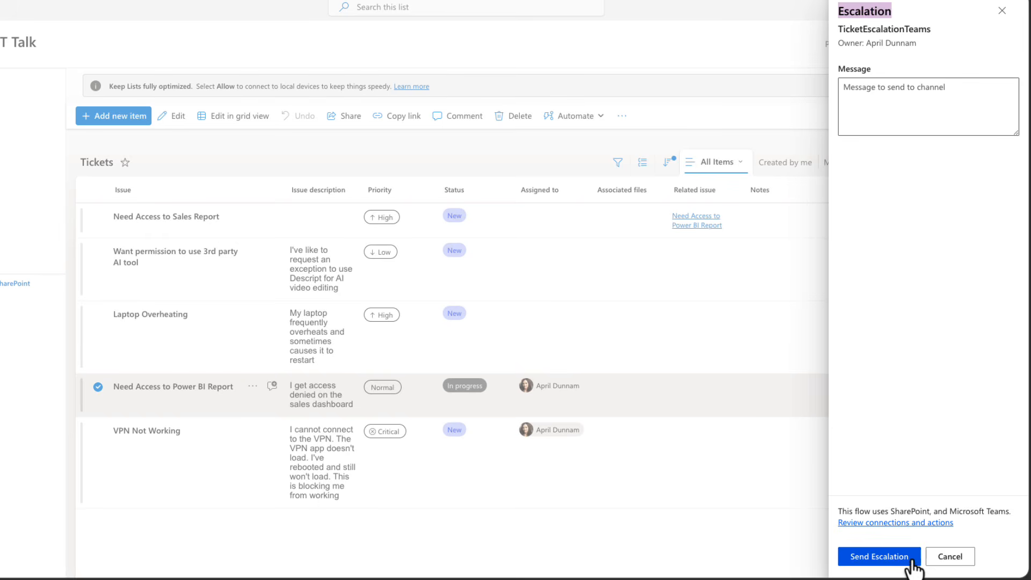
{"action": "left_click", "coordinate": [911, 559]}
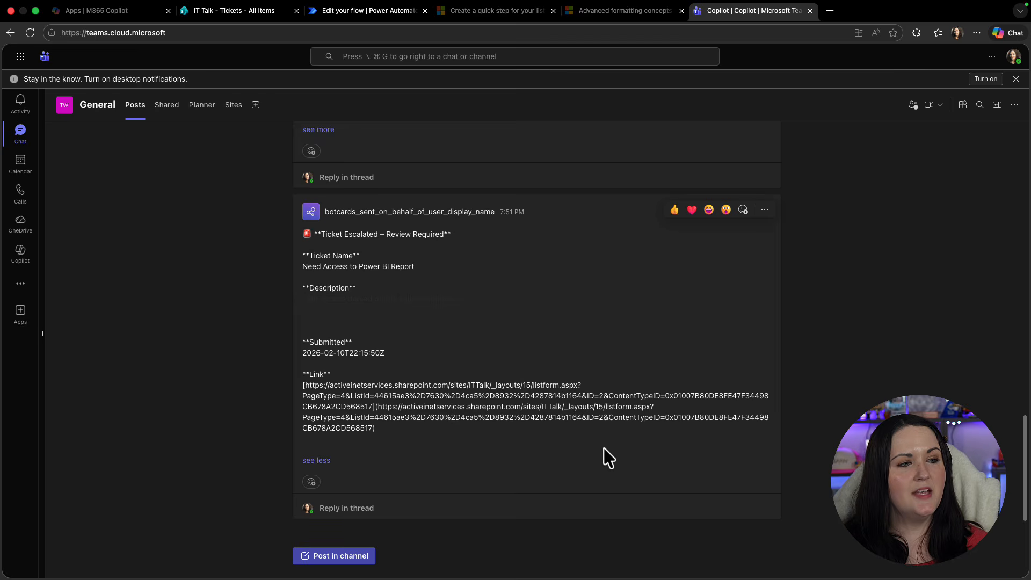
Step: Switch to Microsoft Teams and review the escalated ticket's post in the General channel
{"action": "left_click_drag", "start_coordinate": [603, 448], "coordinate": [288, 217]}
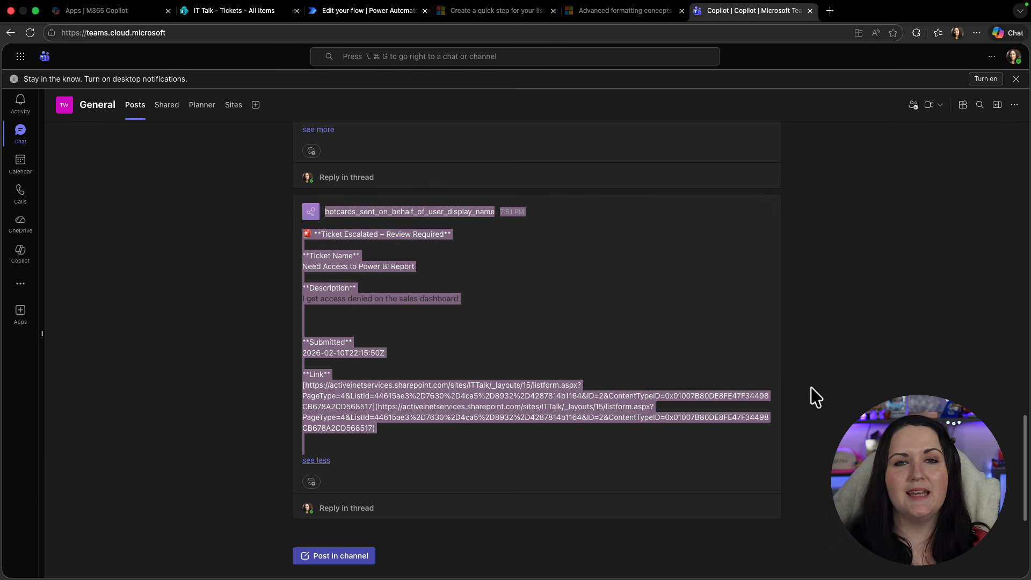
{"action": "left_click", "coordinate": [535, 259]}
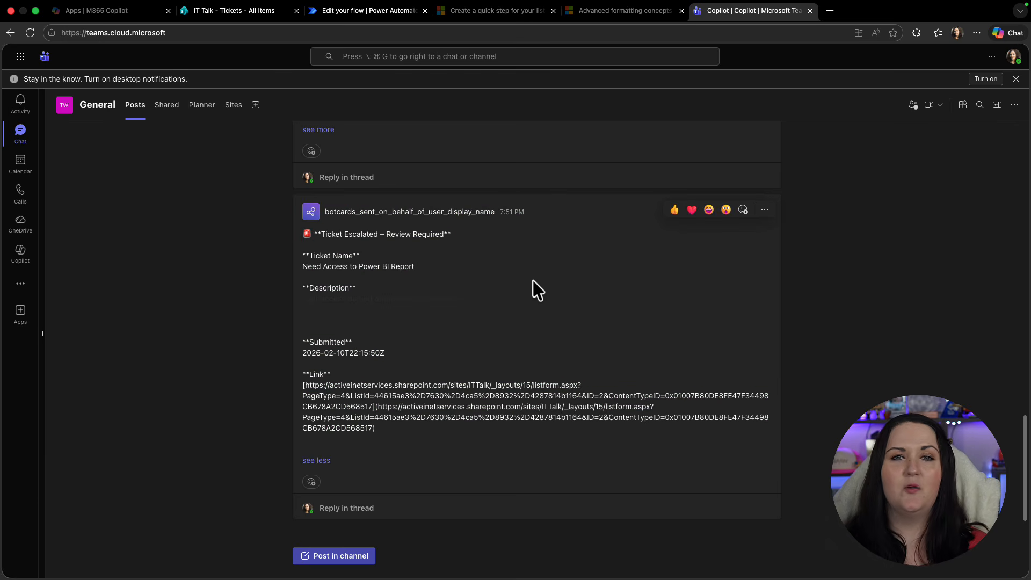